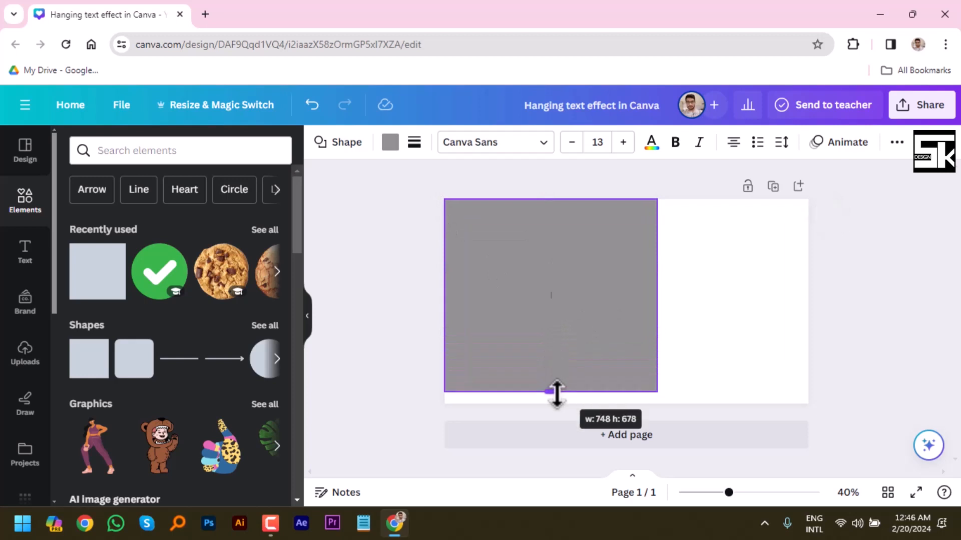
Narrow the gray rectangle to cover the left half of the page and fill it with turquoise blue.
{"action": "left_click_drag", "start_coordinate": [657, 303], "coordinate": [626, 308]}
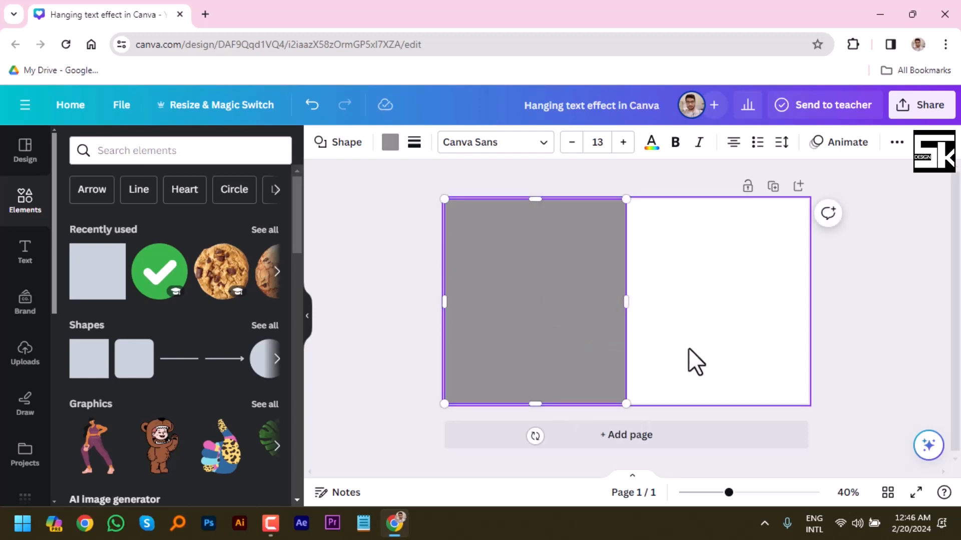
{"action": "left_click", "coordinate": [390, 145]}
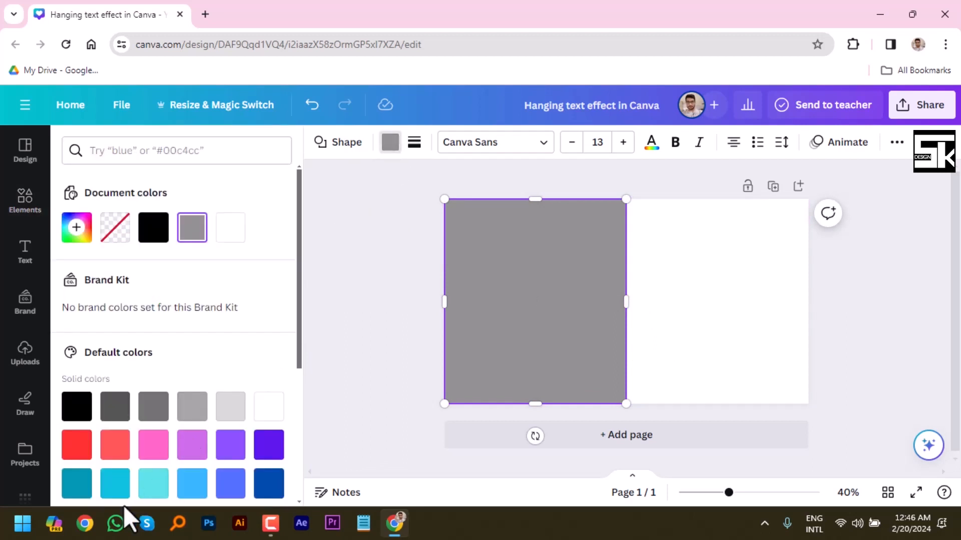
{"action": "left_click_drag", "start_coordinate": [299, 347], "coordinate": [303, 401]}
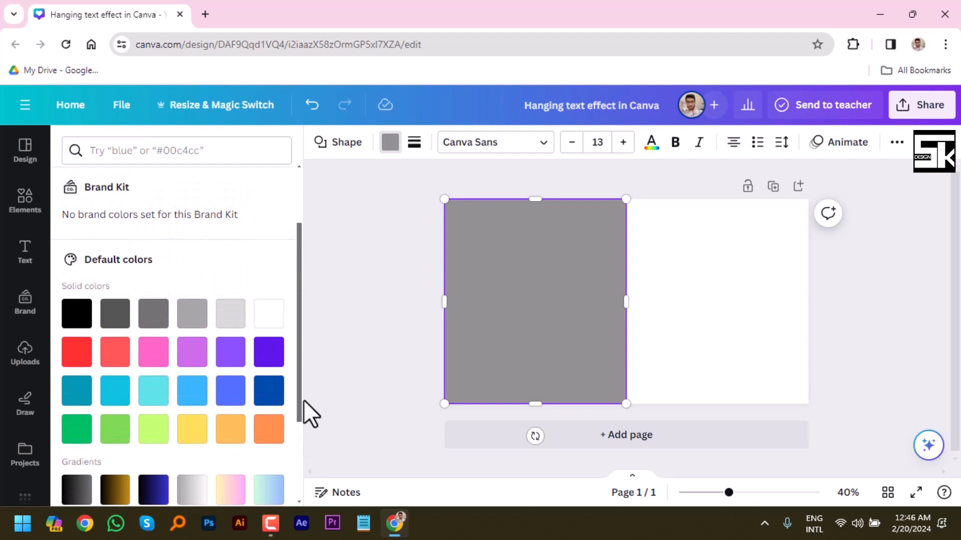
{"action": "left_click", "coordinate": [114, 396]}
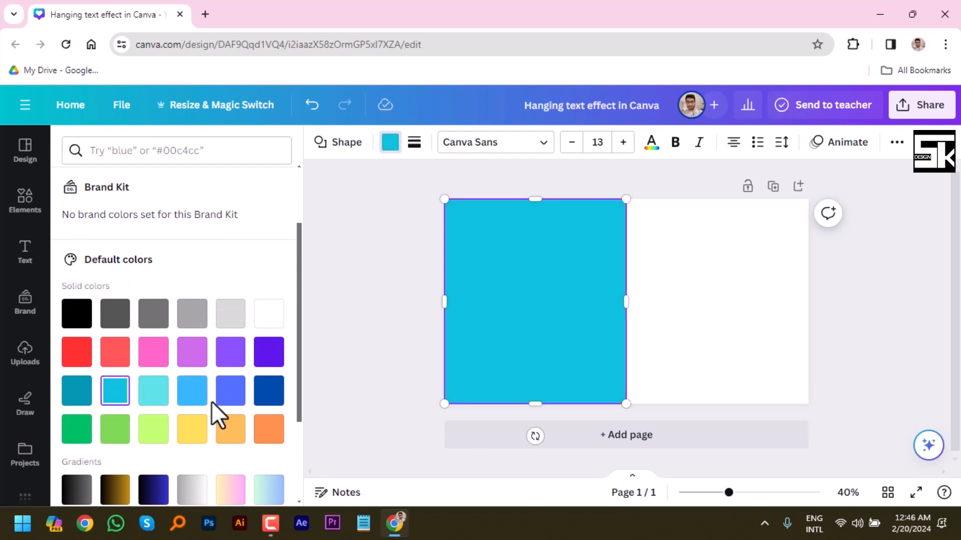
Duplicate the turquoise rectangle and place the copy over the right half of the page.
{"action": "right_click", "coordinate": [548, 289]}
{"action": "left_click", "coordinate": [620, 256]}
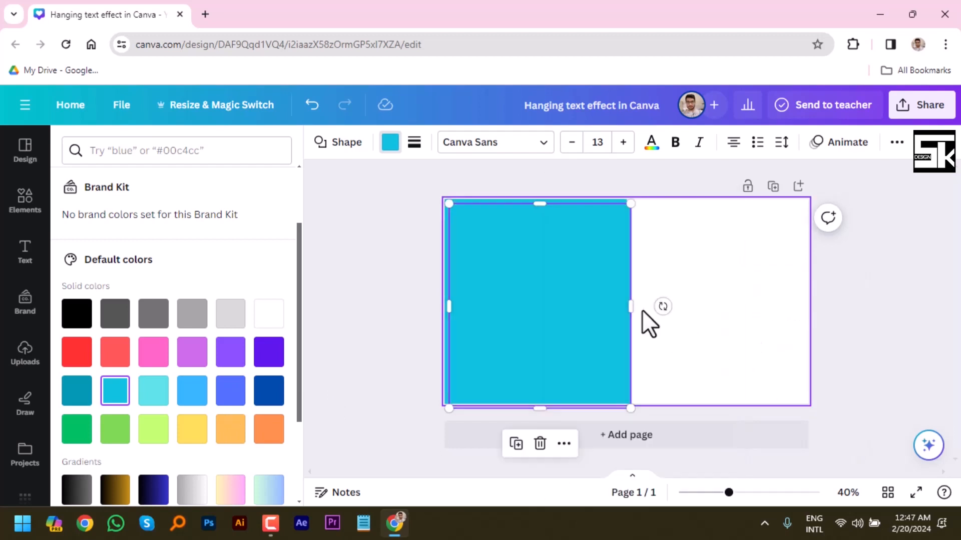
{"action": "left_click_drag", "start_coordinate": [534, 317], "coordinate": [714, 304]}
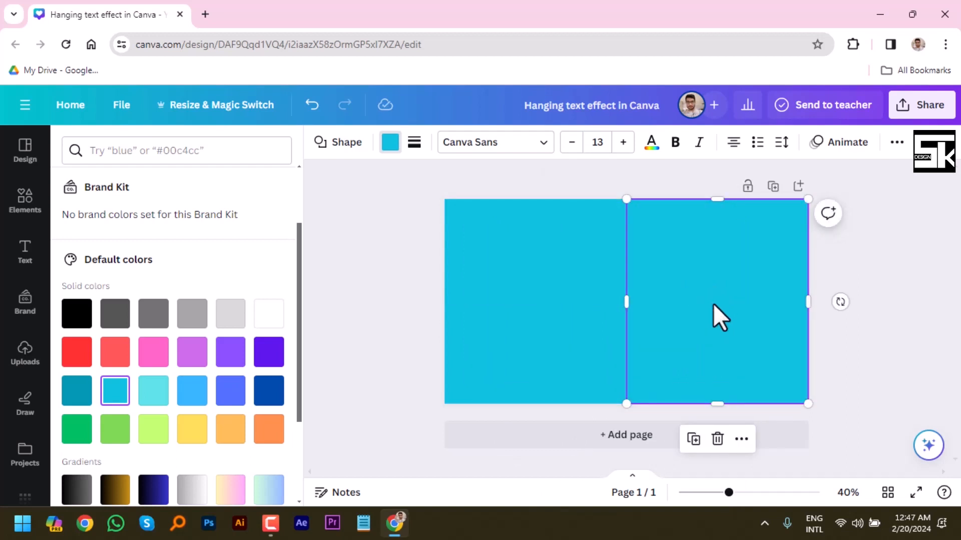
Fill the rectangle on the page's right half with solid pink and deselect it.
{"action": "left_click", "coordinate": [384, 148]}
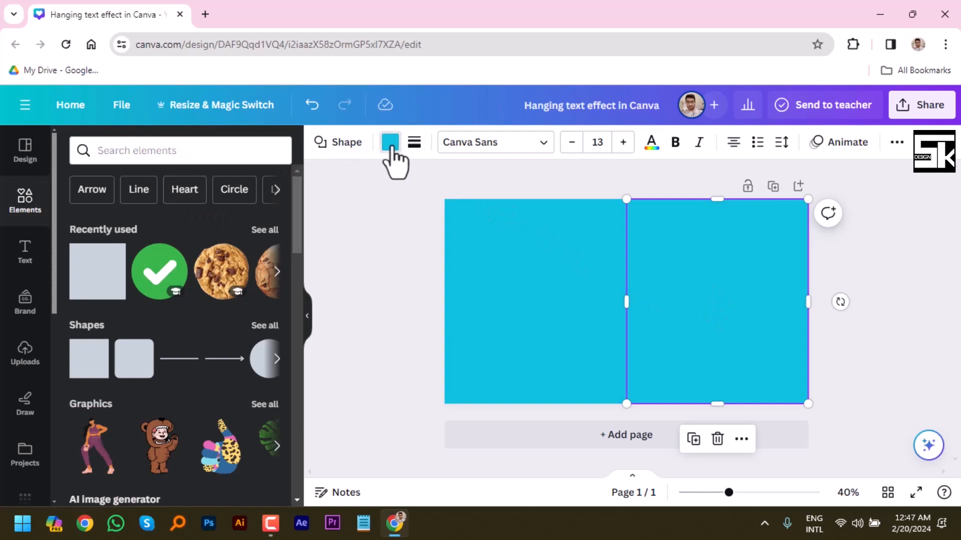
{"action": "left_click", "coordinate": [384, 149]}
{"action": "scroll", "coordinate": [214, 439], "scroll_direction": "down", "scroll_amount": 3}
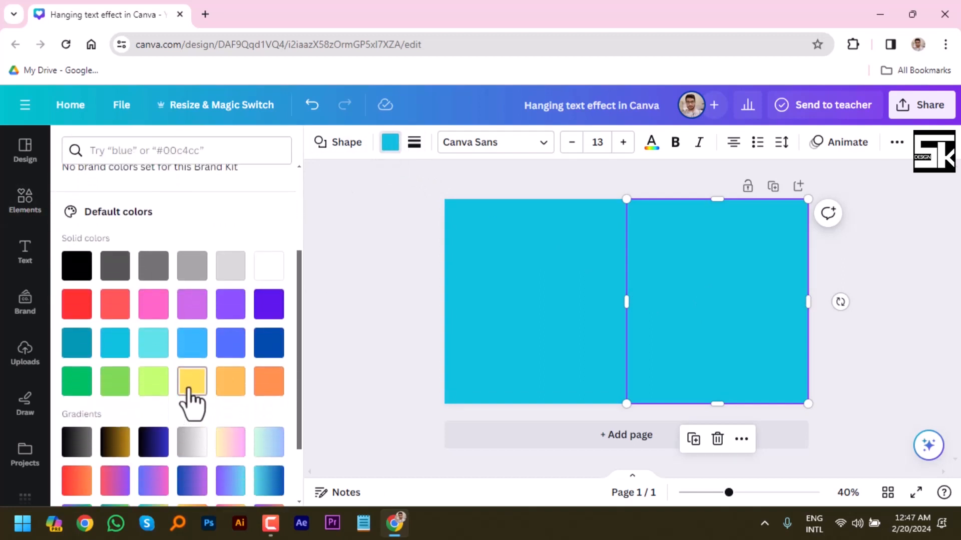
{"action": "left_click", "coordinate": [156, 309]}
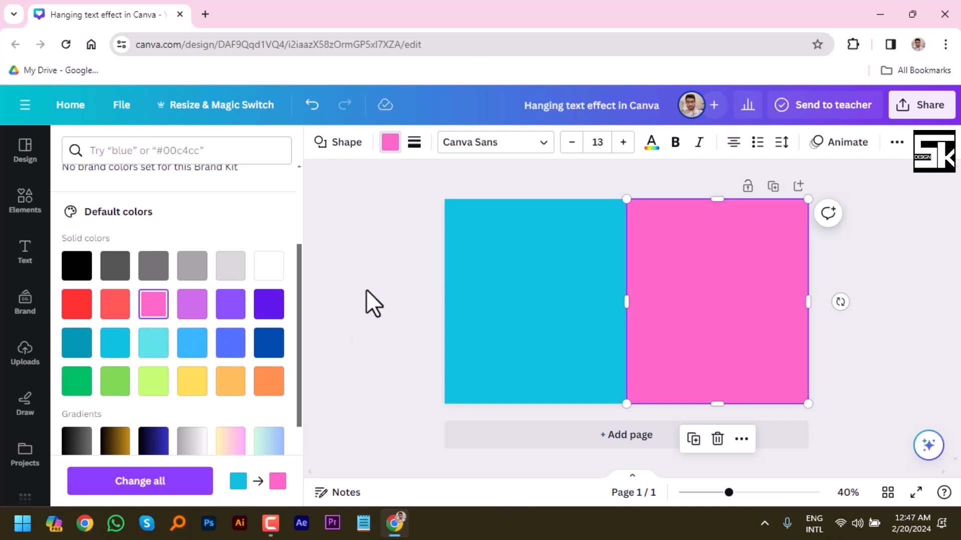
{"action": "left_click", "coordinate": [413, 269]}
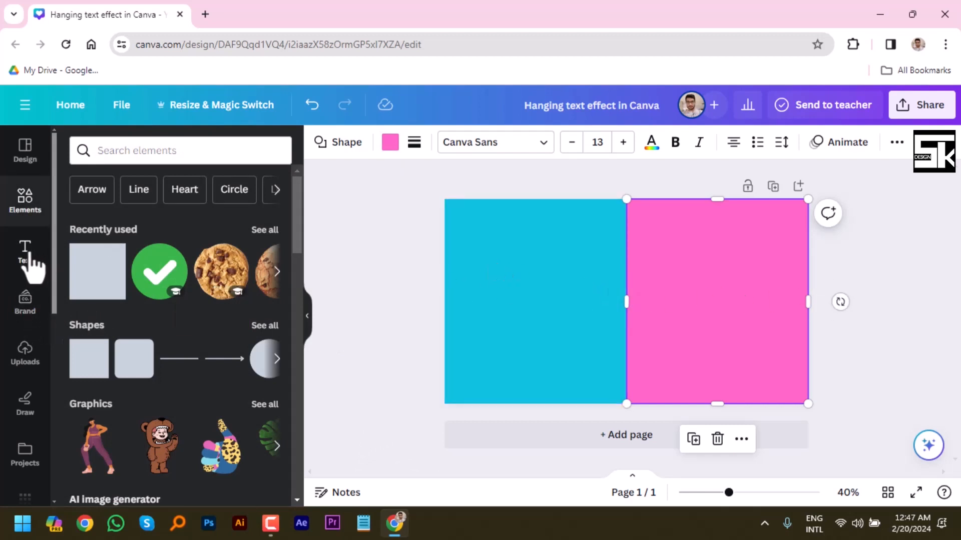
{"action": "left_click", "coordinate": [541, 179]}
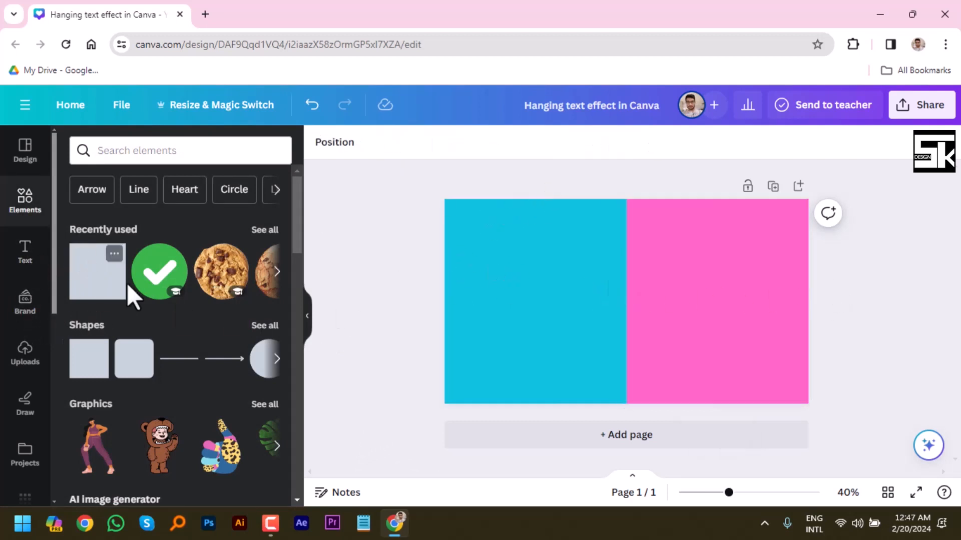
Add a heading containing only the letter "C" and enlarge it to font size 233.
{"action": "left_click", "coordinate": [25, 253]}
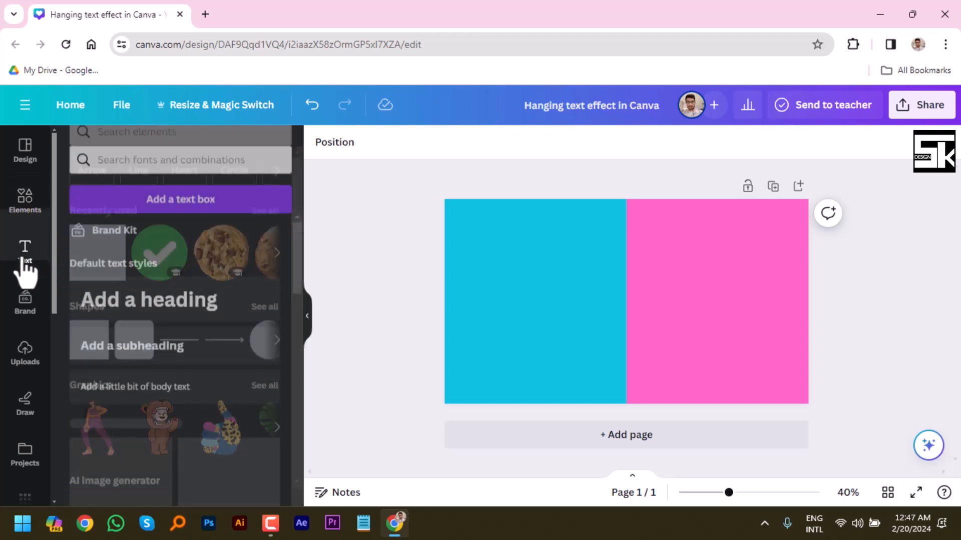
{"action": "left_click", "coordinate": [149, 294]}
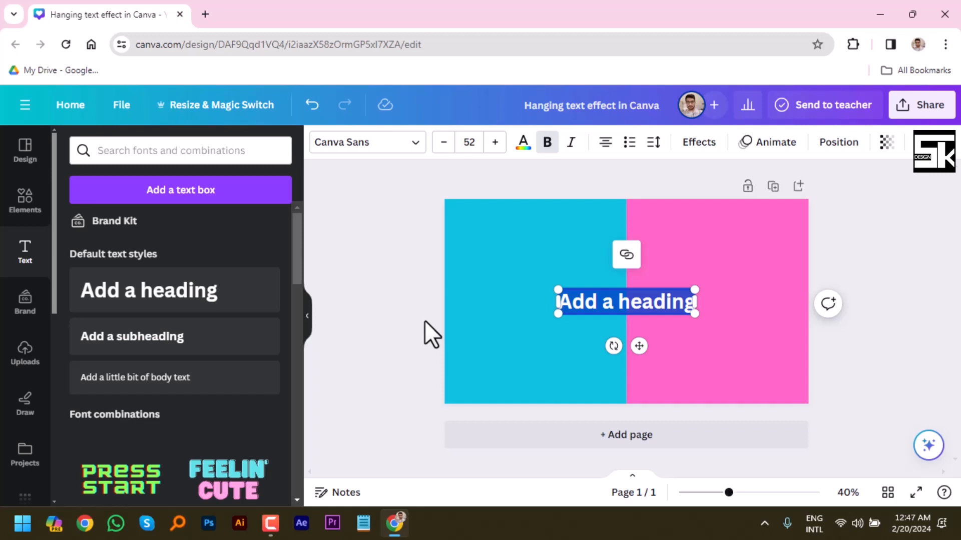
{"action": "key", "text": "BackSpace"}
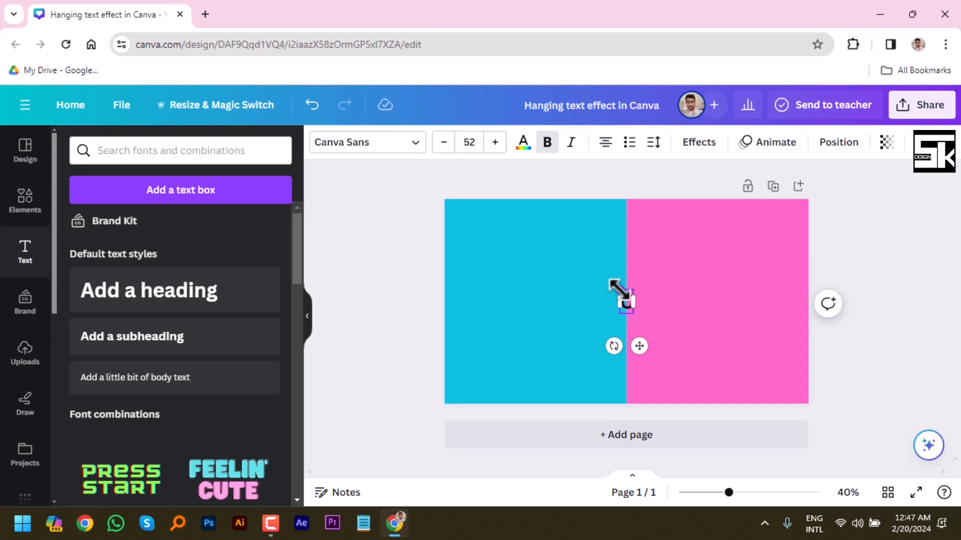
{"action": "left_click_drag", "start_coordinate": [619, 289], "coordinate": [494, 250]}
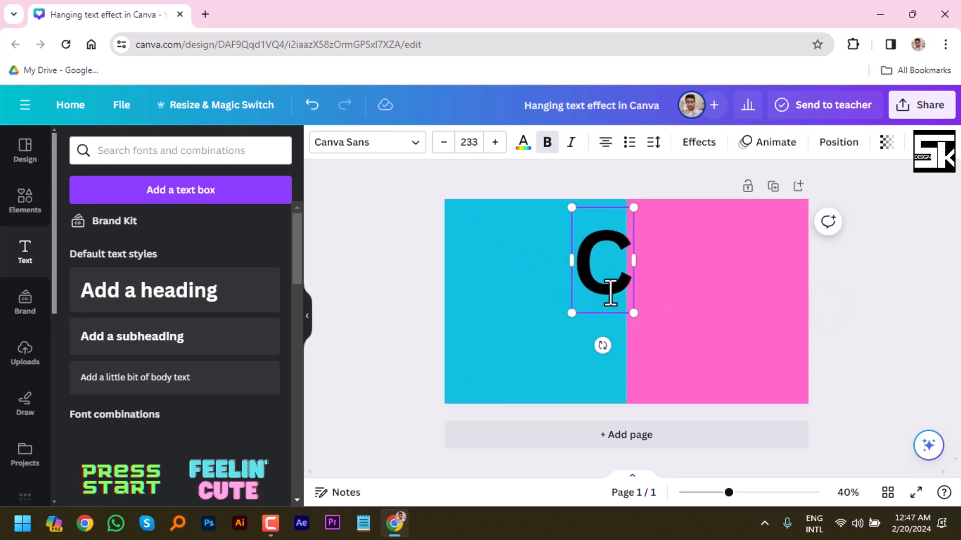
{"action": "left_click", "coordinate": [857, 283]}
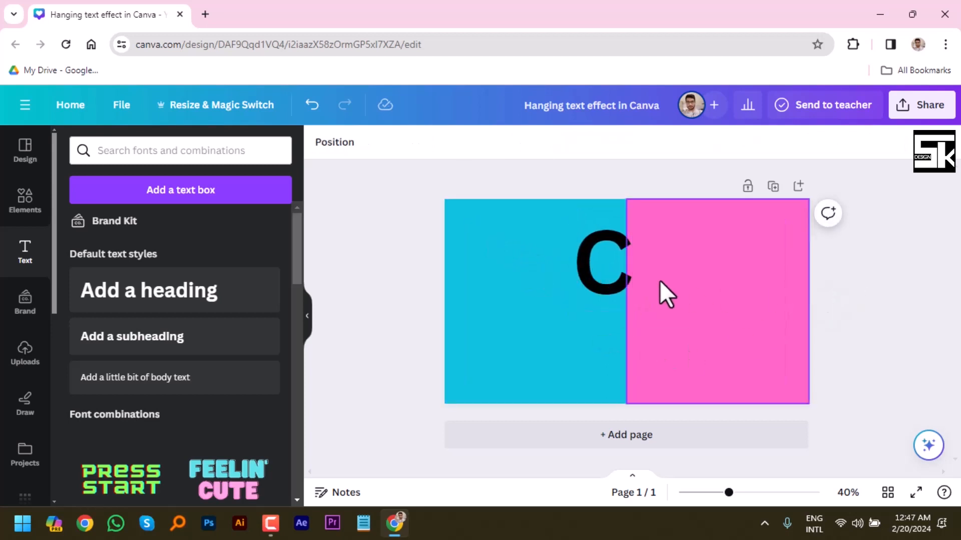
Move the letter C onto the turquoise half and set its font to Lovelo.
{"action": "left_click", "coordinate": [616, 282]}
{"action": "left_click_drag", "start_coordinate": [617, 282], "coordinate": [527, 304]}
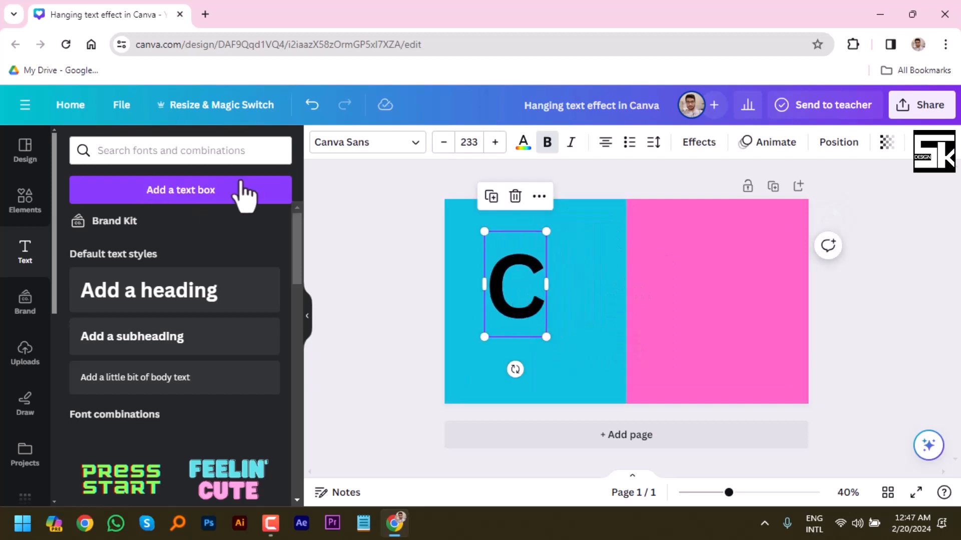
{"action": "left_click", "coordinate": [411, 145]}
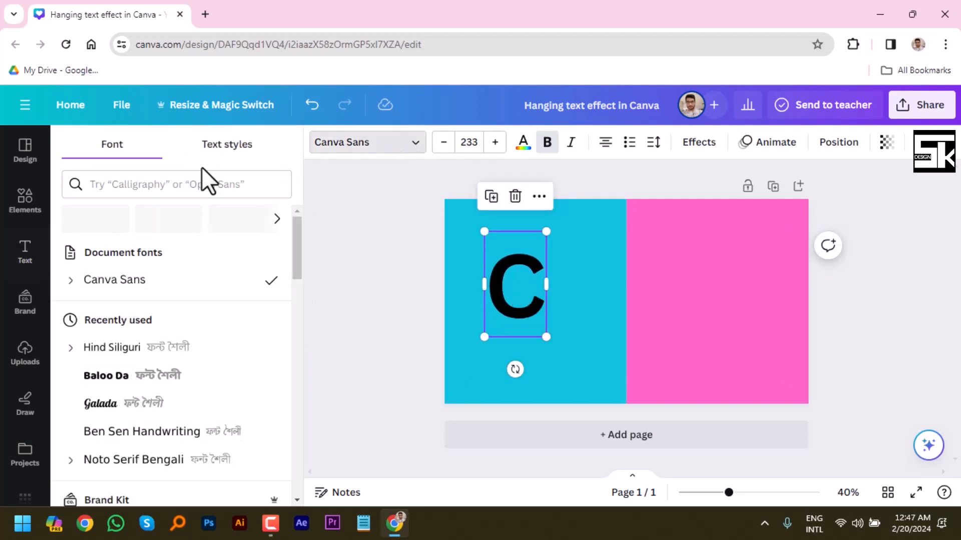
{"action": "left_click", "coordinate": [190, 184]}
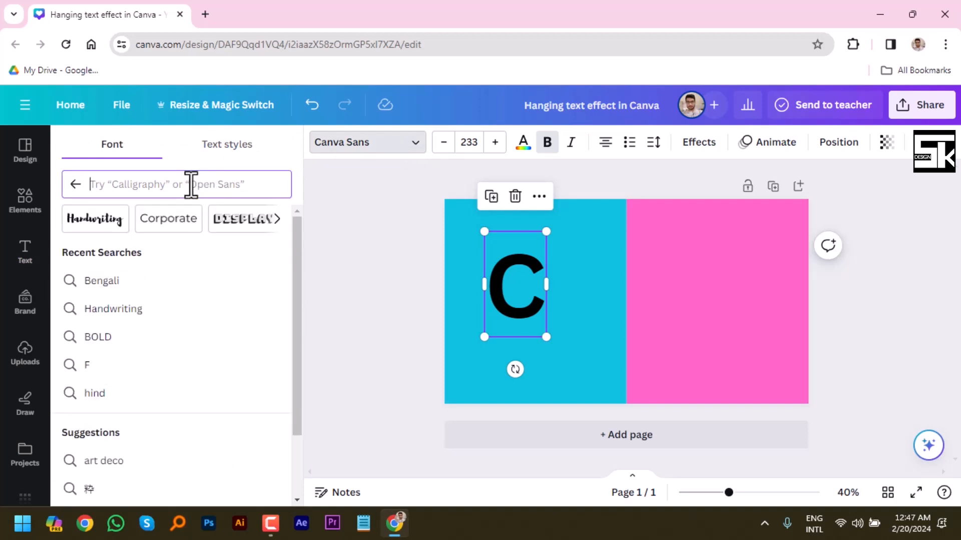
{"action": "type", "text": "love"}
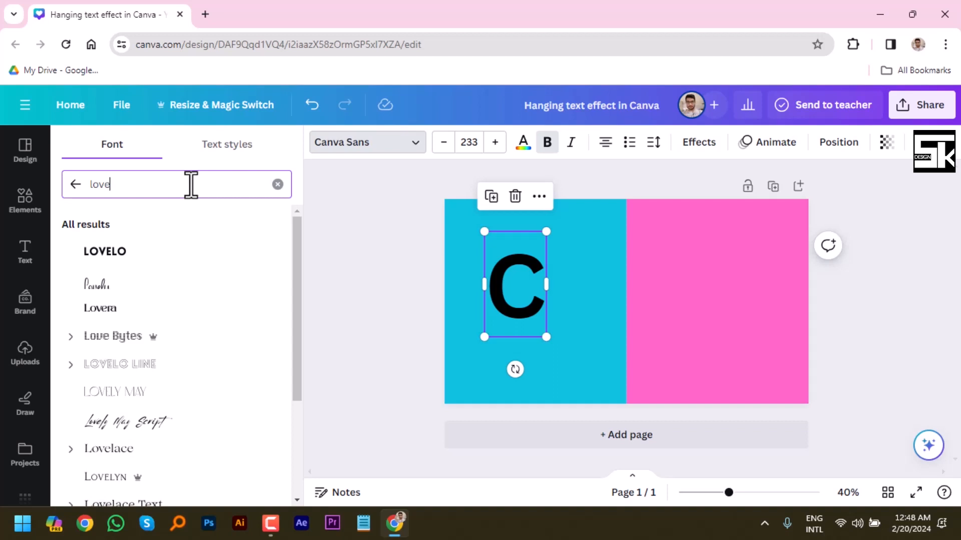
{"action": "left_click", "coordinate": [109, 254]}
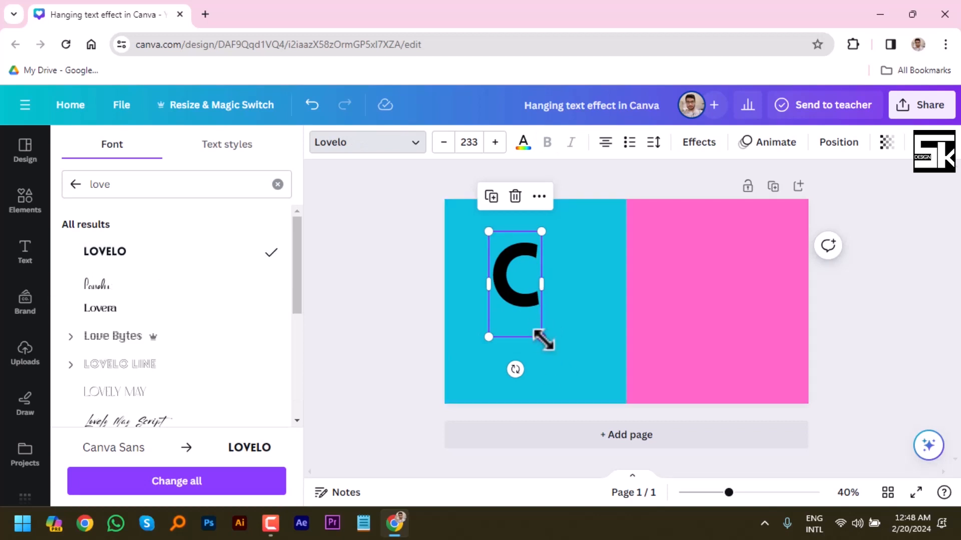
Enlarge the letter C to font size 362 and tilt it slightly clockwise near the left edge of the turquoise half.
{"action": "left_click_drag", "start_coordinate": [541, 337], "coordinate": [611, 379]}
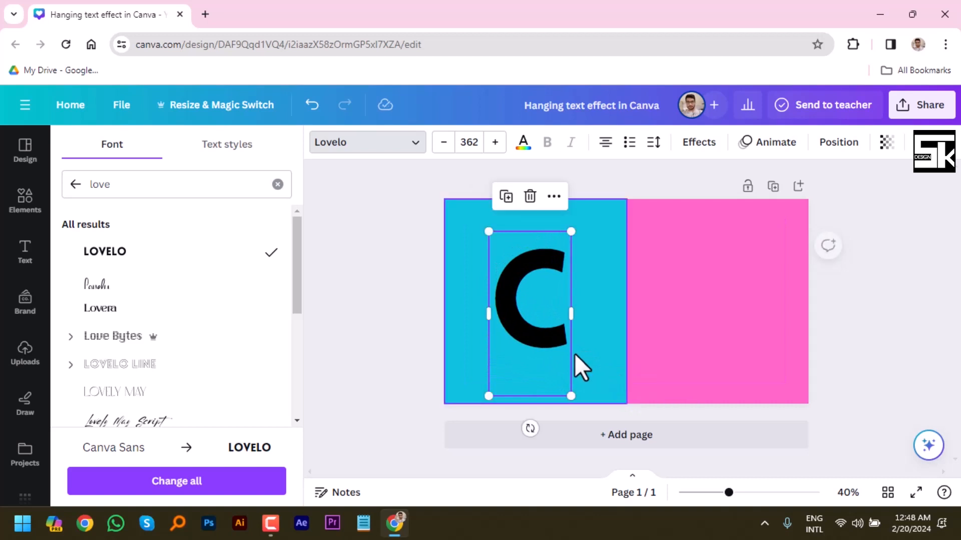
{"action": "left_click_drag", "start_coordinate": [542, 338], "coordinate": [517, 324]}
{"action": "left_click_drag", "start_coordinate": [507, 415], "coordinate": [500, 389]}
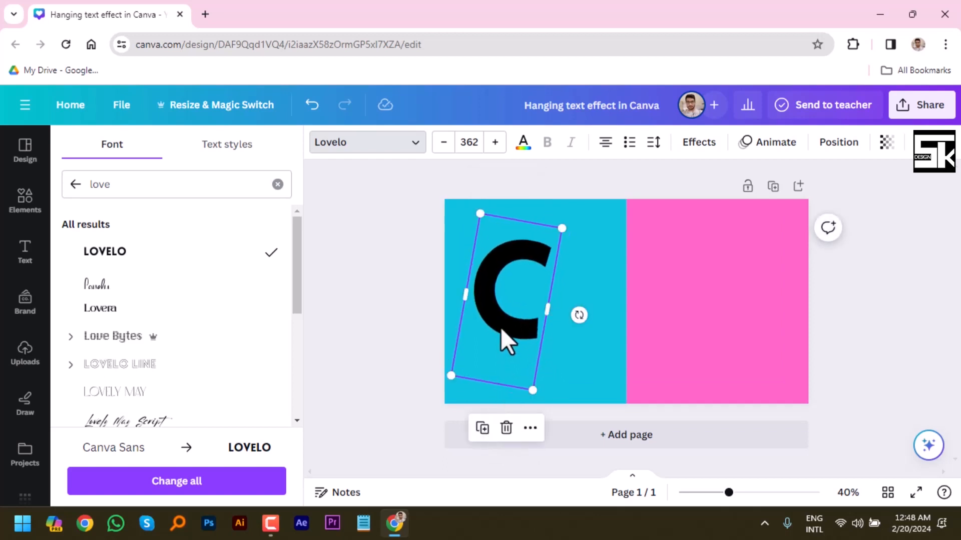
{"action": "left_click_drag", "start_coordinate": [500, 329], "coordinate": [496, 336]}
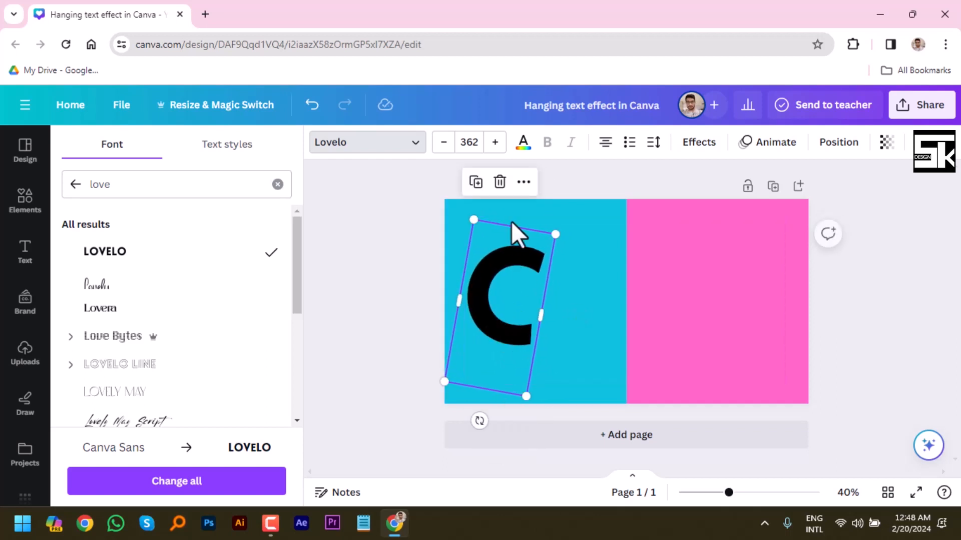
Color the letter C white and nudge it slightly downward.
{"action": "left_click", "coordinate": [522, 142]}
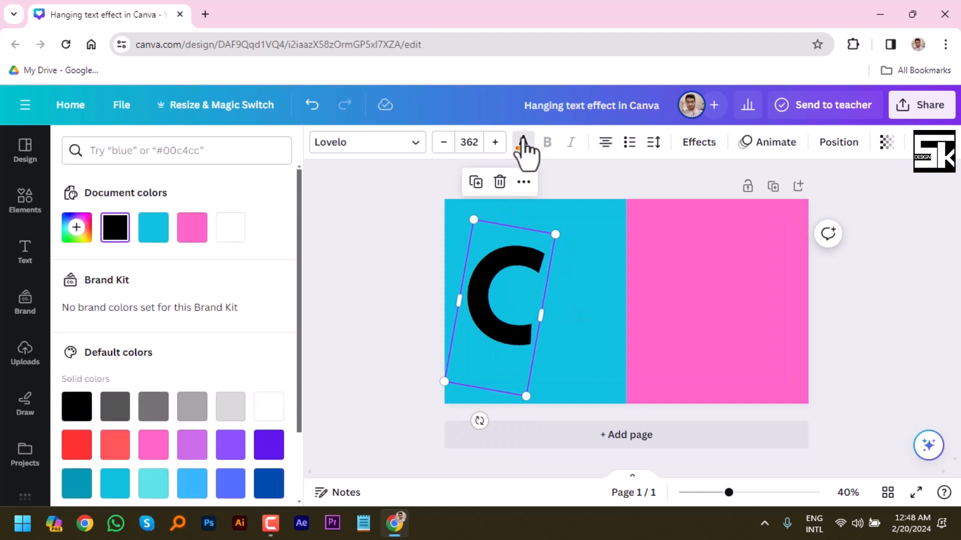
{"action": "left_click", "coordinate": [231, 228]}
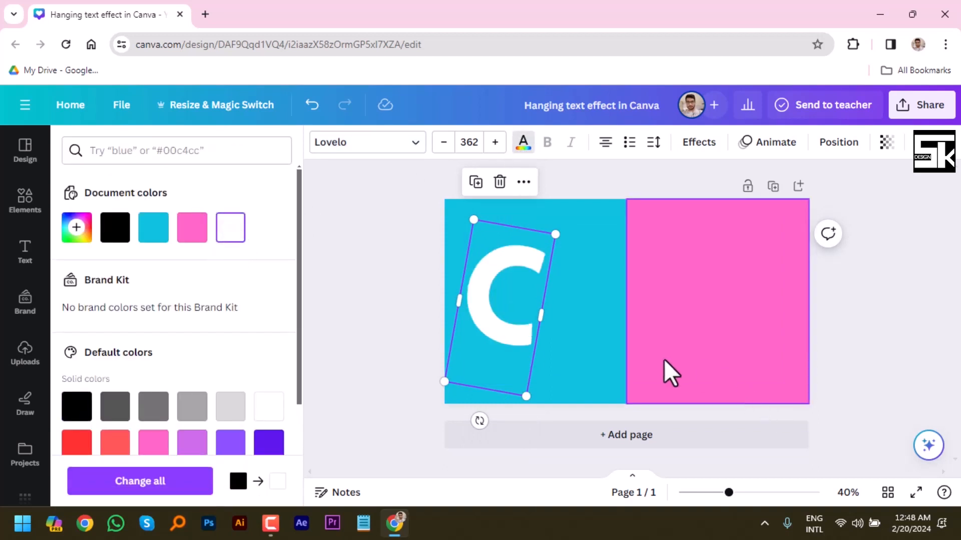
{"action": "left_click_drag", "start_coordinate": [510, 334], "coordinate": [510, 342]}
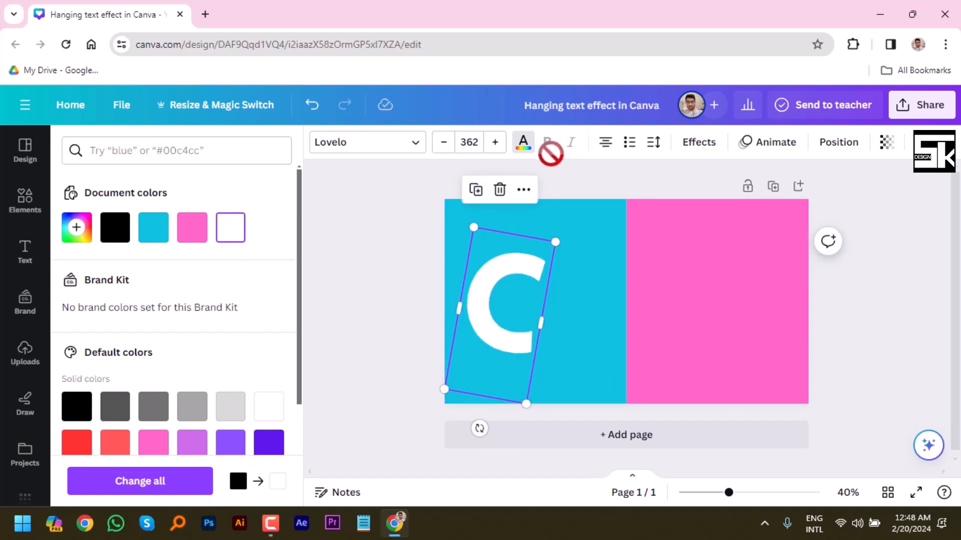
Apply the Lift effect at intensity 100 to the letter C, then fine-tune its clockwise tilt and position.
{"action": "left_click", "coordinate": [693, 145]}
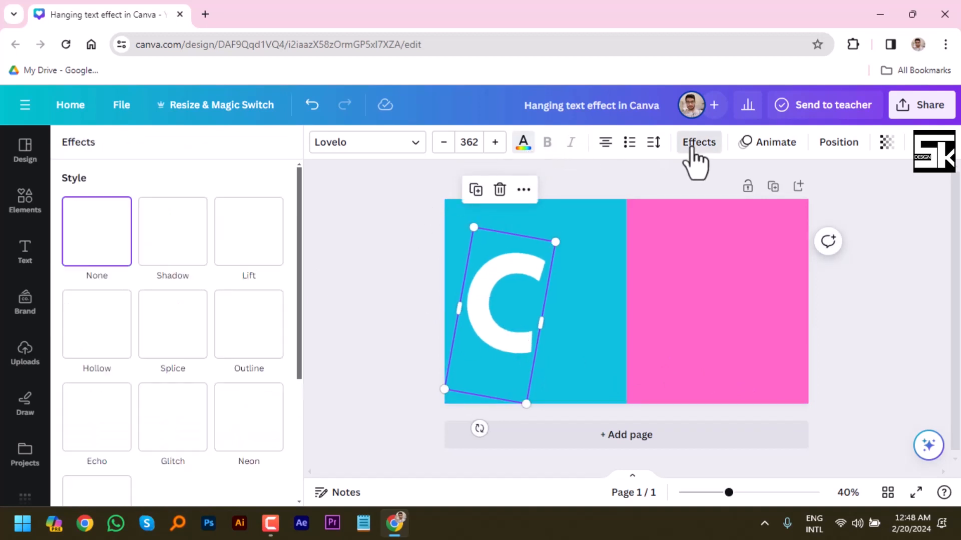
{"action": "left_click", "coordinate": [260, 246]}
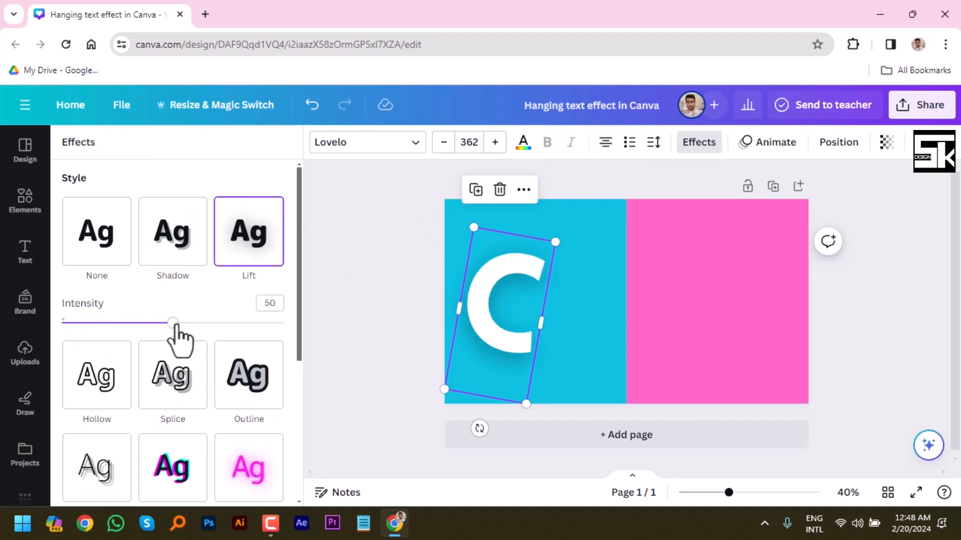
{"action": "left_click_drag", "start_coordinate": [173, 322], "coordinate": [323, 356]}
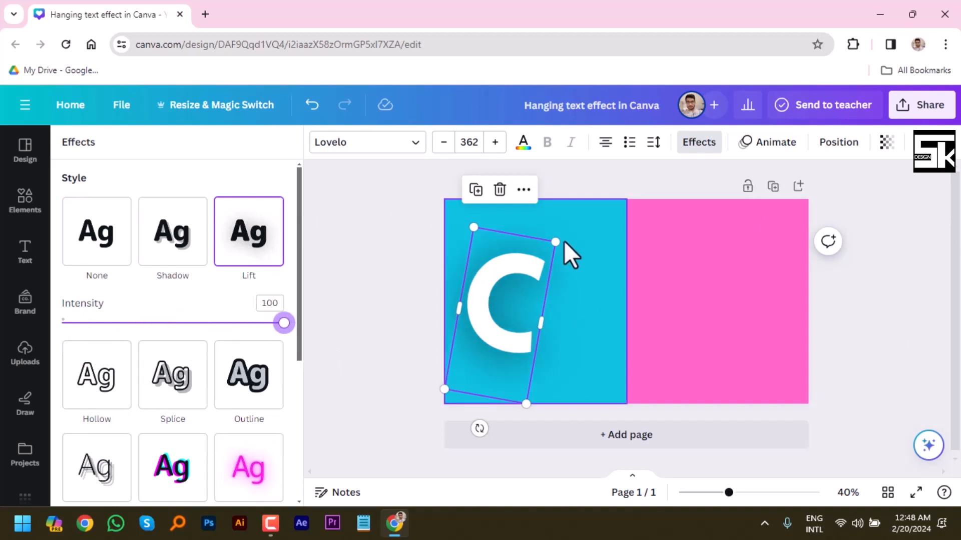
{"action": "mouse_move", "coordinate": [480, 429]}
{"action": "left_mouse_down"}
{"action": "mouse_move", "coordinate": [468, 431]}
{"action": "mouse_move", "coordinate": [484, 434]}
{"action": "mouse_move", "coordinate": [475, 429]}
{"action": "left_mouse_up"}
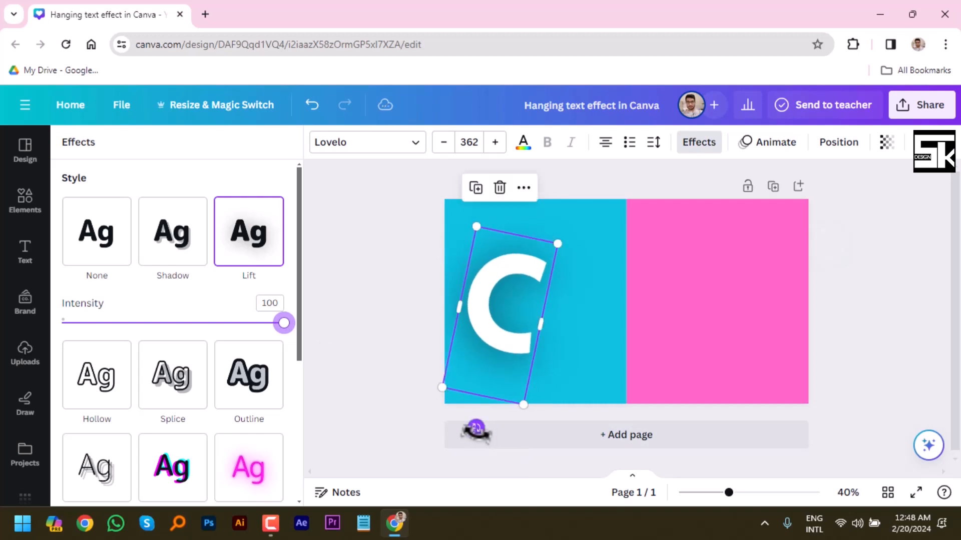
{"action": "left_click_drag", "start_coordinate": [493, 339], "coordinate": [492, 334]}
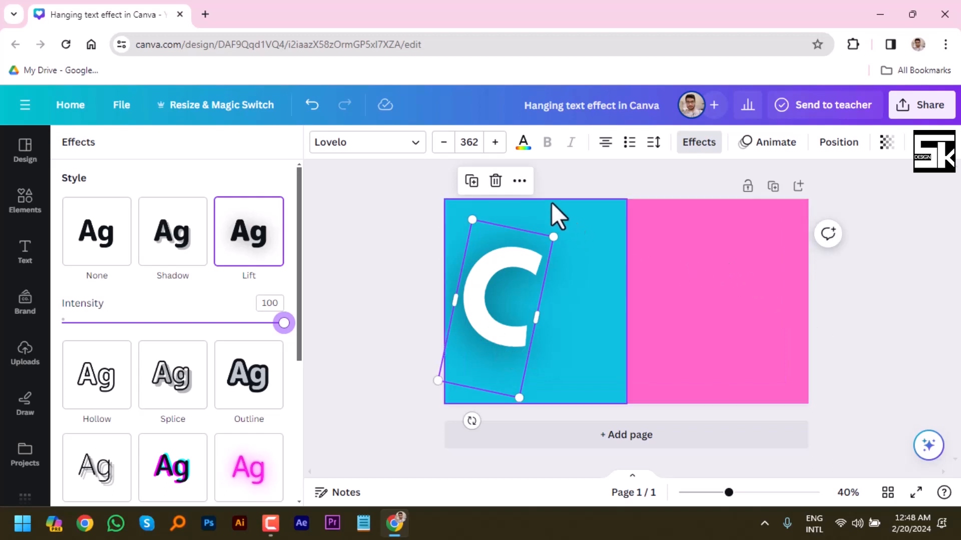
Duplicate the white letter C and place the copy directly to the right of the original at the same height.
{"action": "left_click", "coordinate": [520, 183]}
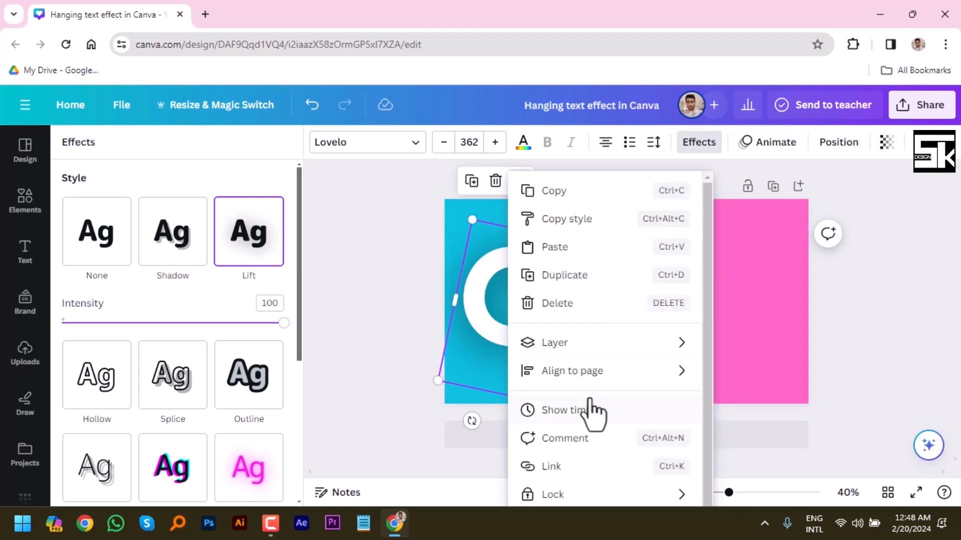
{"action": "left_click", "coordinate": [563, 282]}
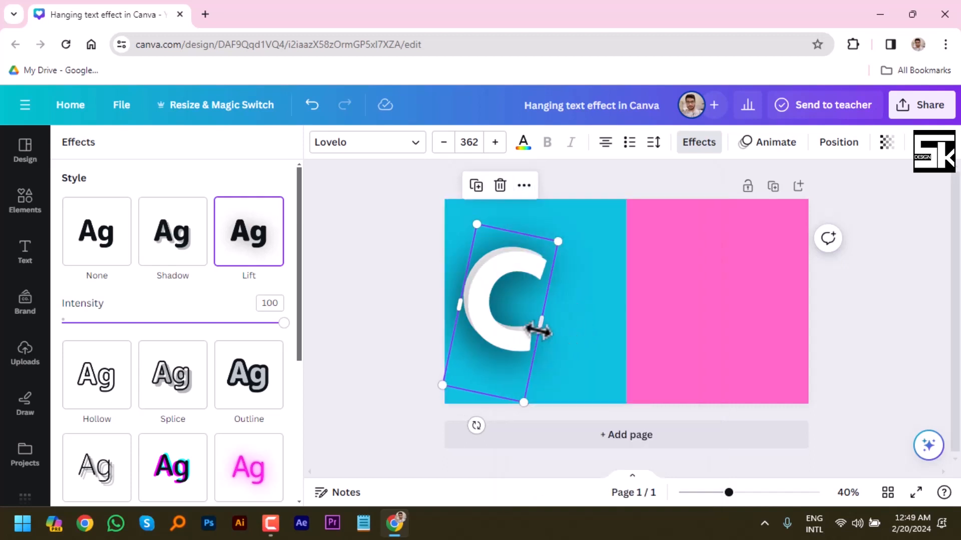
{"action": "left_click_drag", "start_coordinate": [503, 338], "coordinate": [579, 328]}
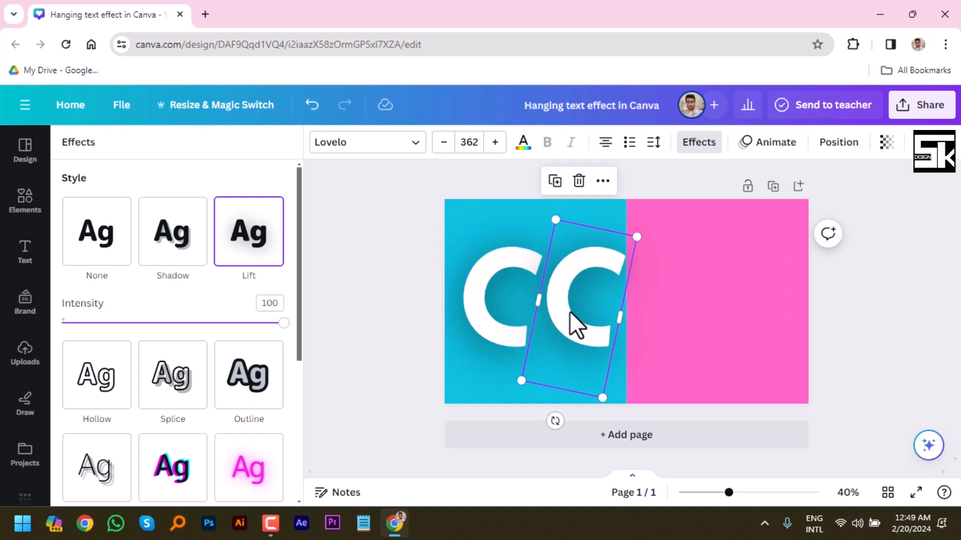
Change the second C to the letter A and tilt it slightly counterclockwise, close beside the first C.
{"action": "double_click", "coordinate": [570, 313]}
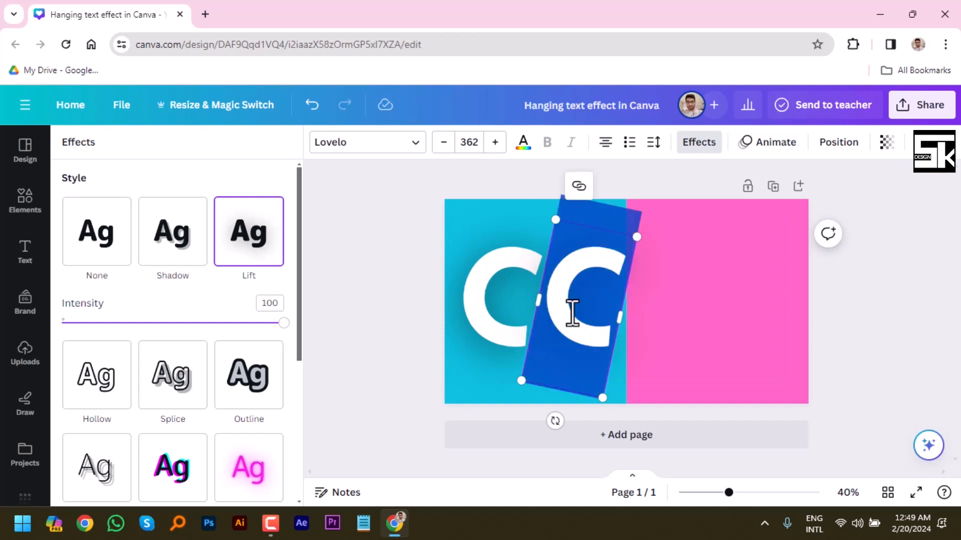
{"action": "type", "text": "A"}
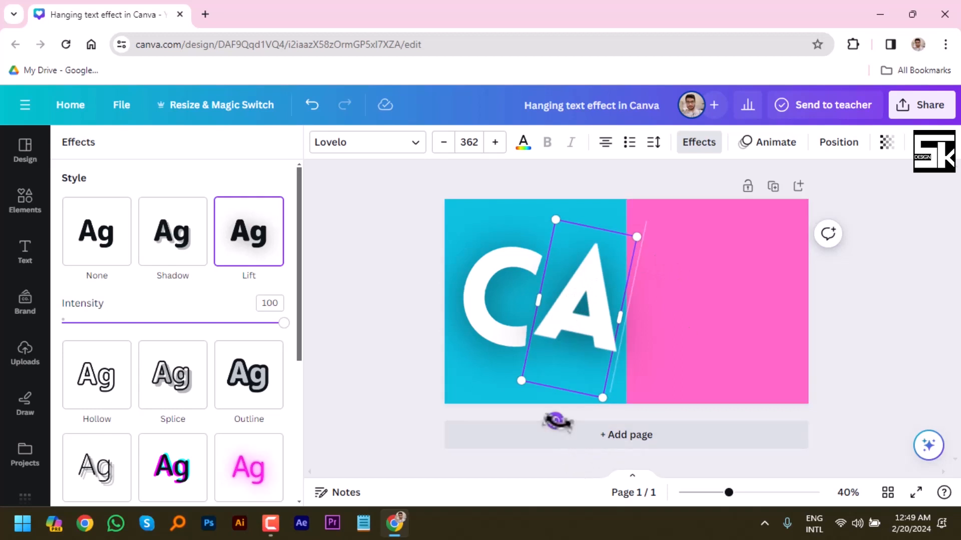
{"action": "left_click_drag", "start_coordinate": [557, 421], "coordinate": [604, 455]}
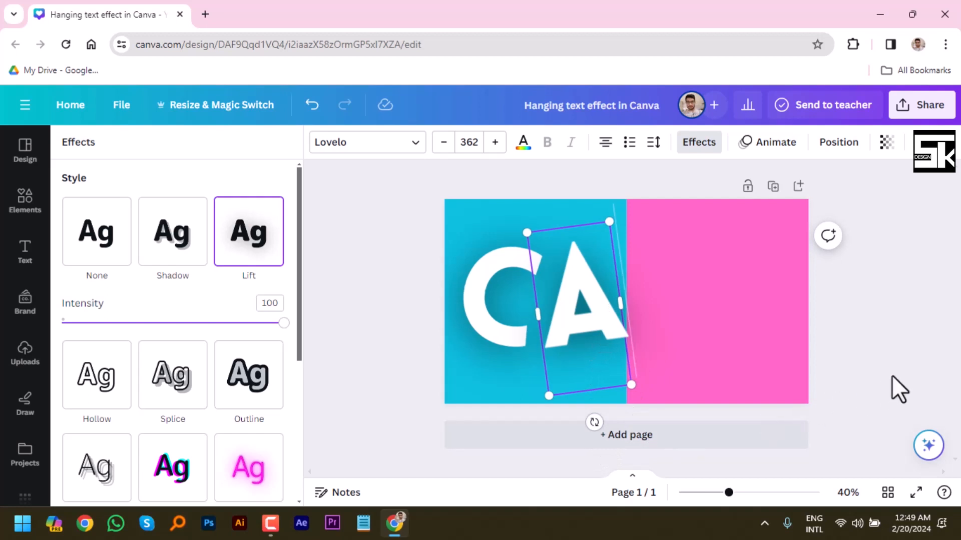
{"action": "left_click", "coordinate": [890, 375]}
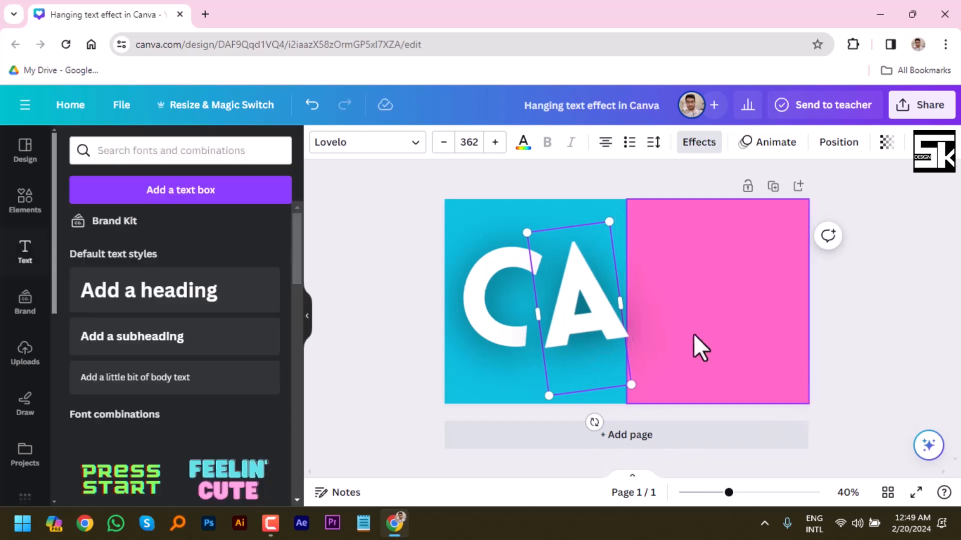
{"action": "left_click", "coordinate": [599, 194]}
{"action": "left_click", "coordinate": [593, 299]}
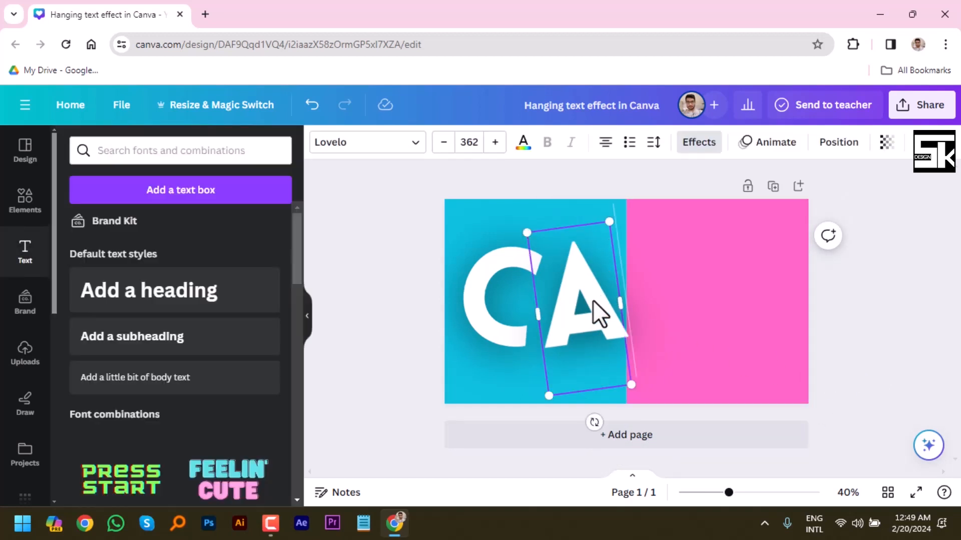
{"action": "left_click", "coordinate": [591, 184]}
{"action": "left_click", "coordinate": [595, 281]}
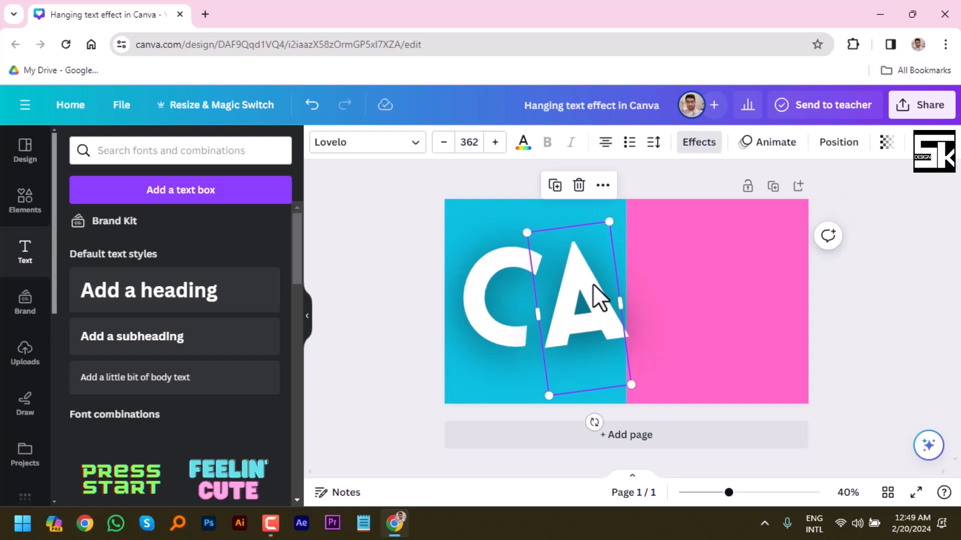
{"action": "left_click_drag", "start_coordinate": [594, 283], "coordinate": [589, 289]}
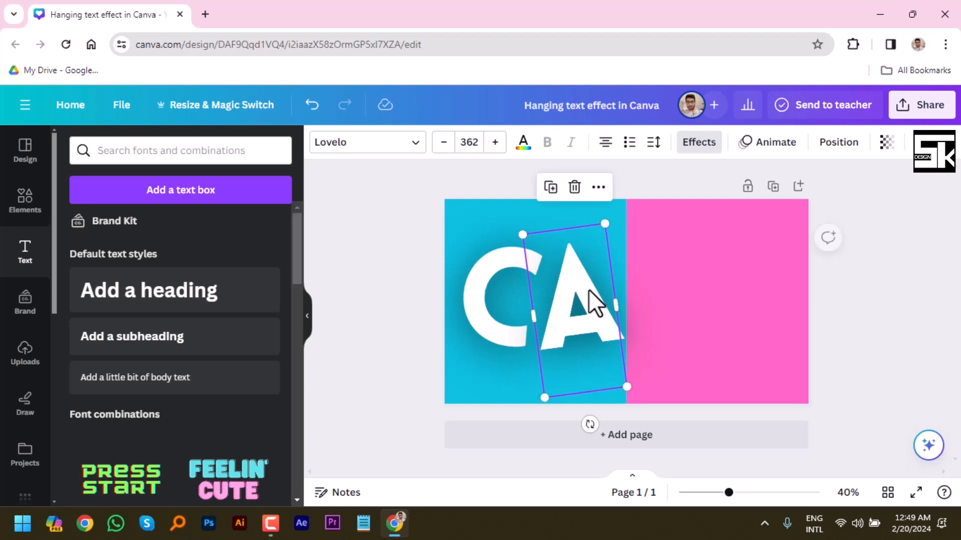
Duplicate the letter A directly to its right across the color boundary and change the copy to N.
{"action": "left_click", "coordinate": [598, 189]}
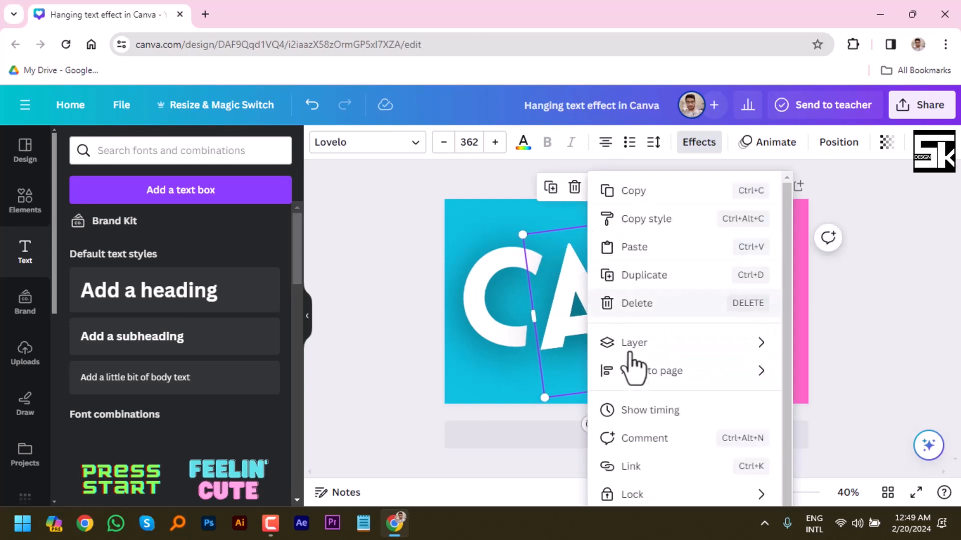
{"action": "left_click", "coordinate": [668, 280]}
{"action": "left_click_drag", "start_coordinate": [590, 306], "coordinate": [671, 282]}
{"action": "double_click", "coordinate": [672, 282]}
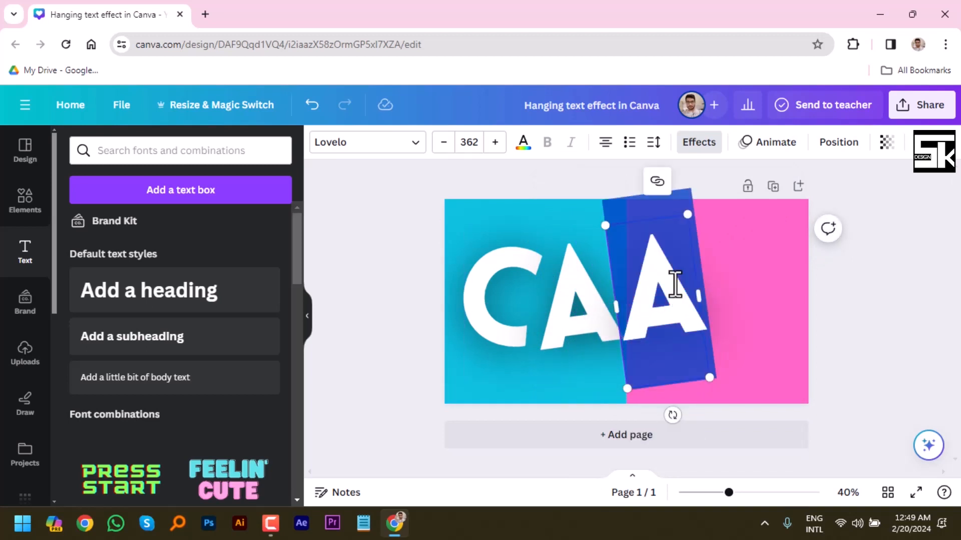
{"action": "type", "text": "N"}
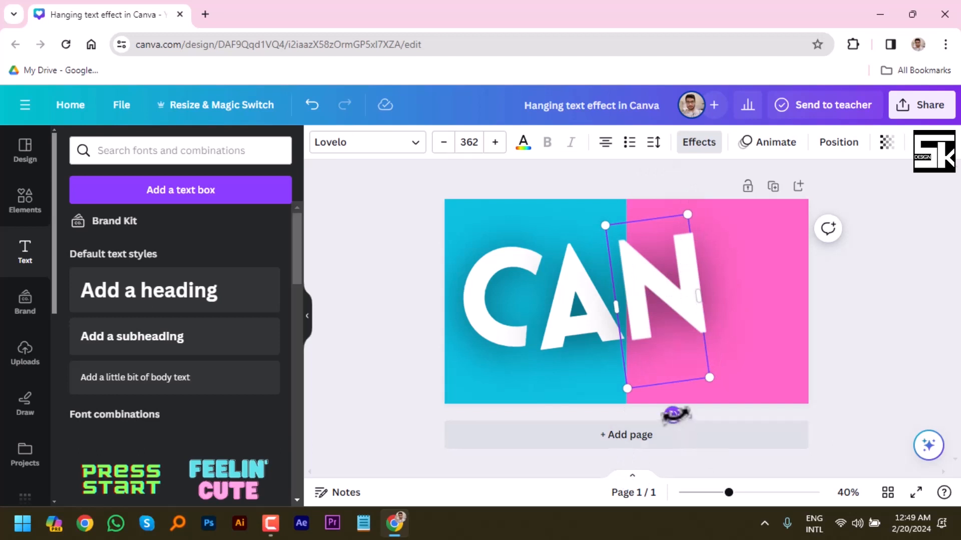
Tilt the letter N clockwise and shift it left so it slightly overlaps the A.
{"action": "left_click_drag", "start_coordinate": [672, 415], "coordinate": [625, 434]}
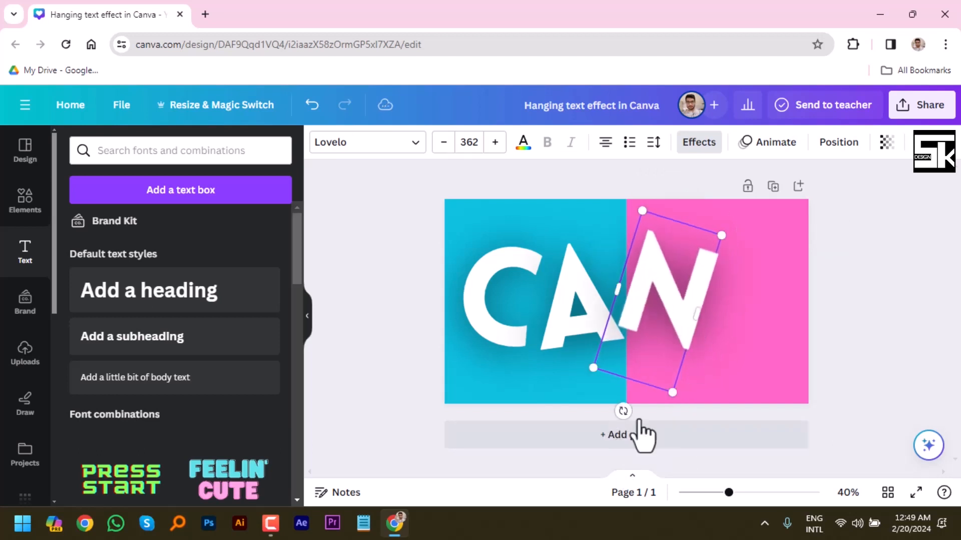
{"action": "left_click", "coordinate": [836, 337]}
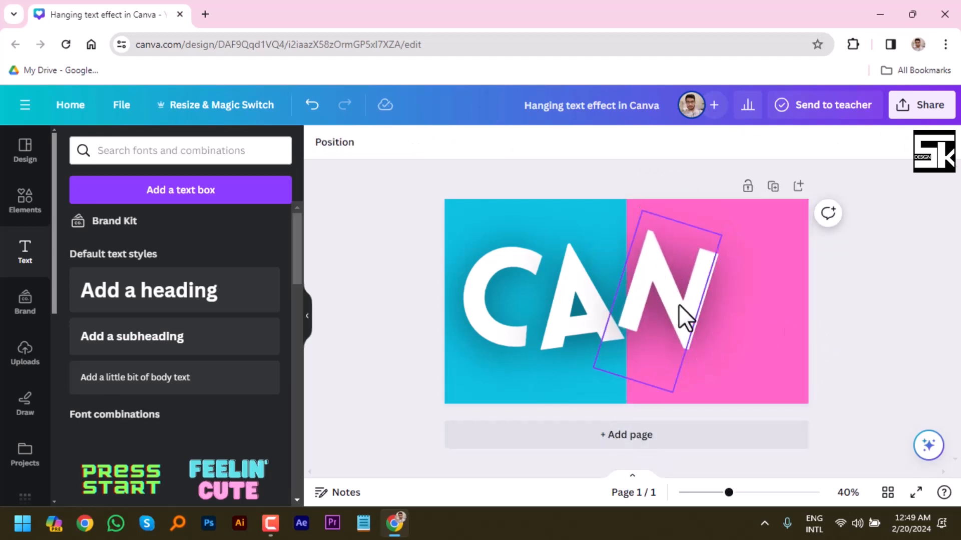
{"action": "left_click", "coordinate": [675, 301]}
{"action": "mouse_move", "coordinate": [674, 301]}
{"action": "left_mouse_down"}
{"action": "mouse_move", "coordinate": [662, 304]}
{"action": "mouse_move", "coordinate": [674, 307]}
{"action": "mouse_move", "coordinate": [667, 311]}
{"action": "mouse_move", "coordinate": [660, 300]}
{"action": "left_mouse_up"}
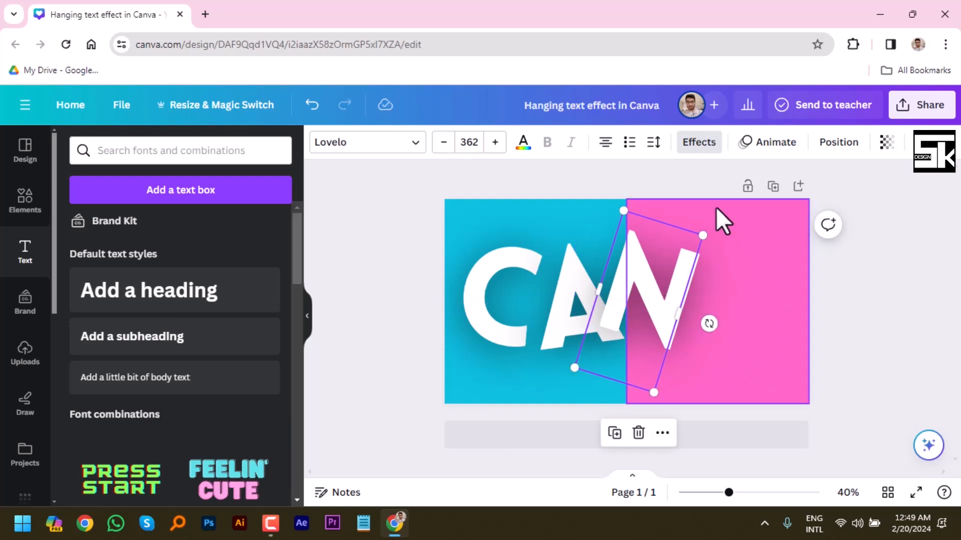
Duplicate the N to its right on the pink half, change the copy to V and slightly reduce its clockwise tilt.
{"action": "left_click", "coordinate": [665, 434]}
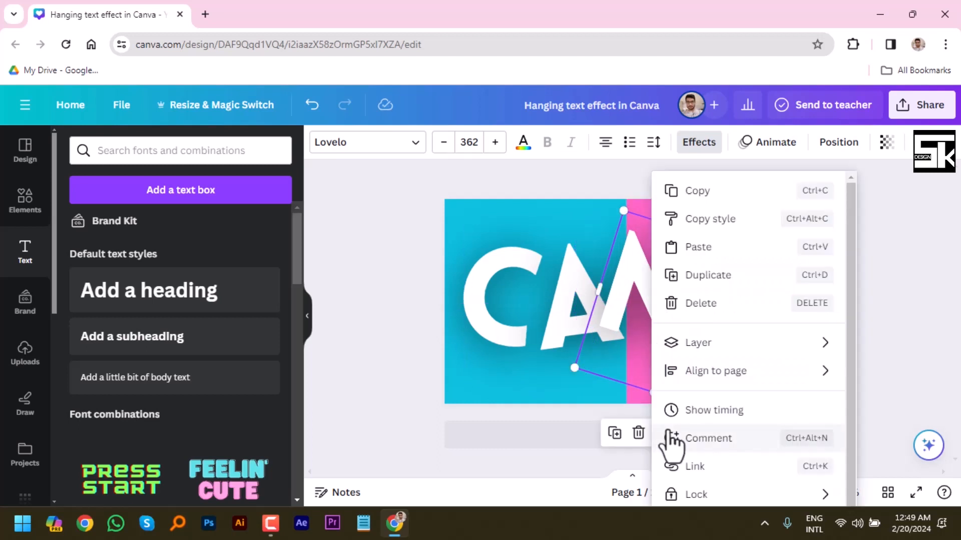
{"action": "left_click", "coordinate": [705, 276]}
{"action": "left_click_drag", "start_coordinate": [736, 302], "coordinate": [747, 310]}
{"action": "double_click", "coordinate": [748, 303]}
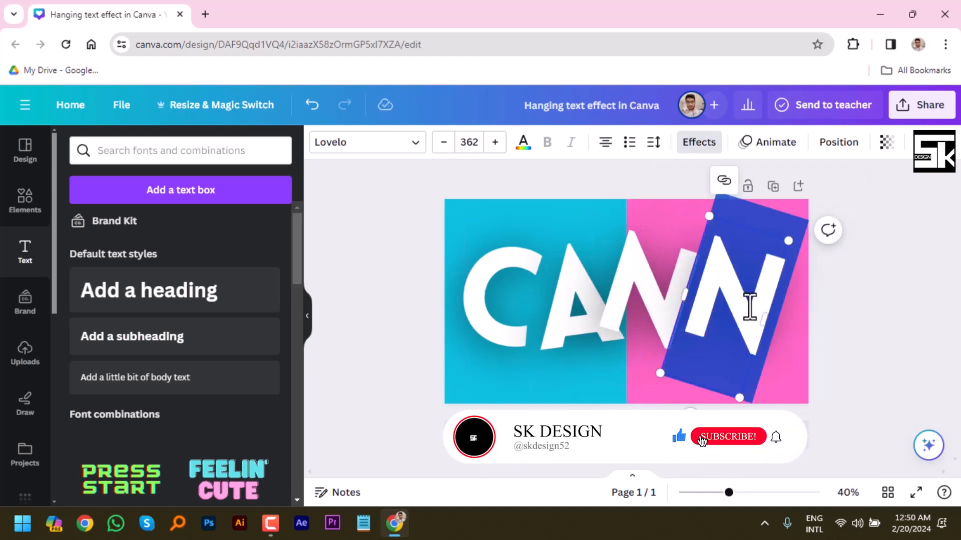
{"action": "type", "text": "V"}
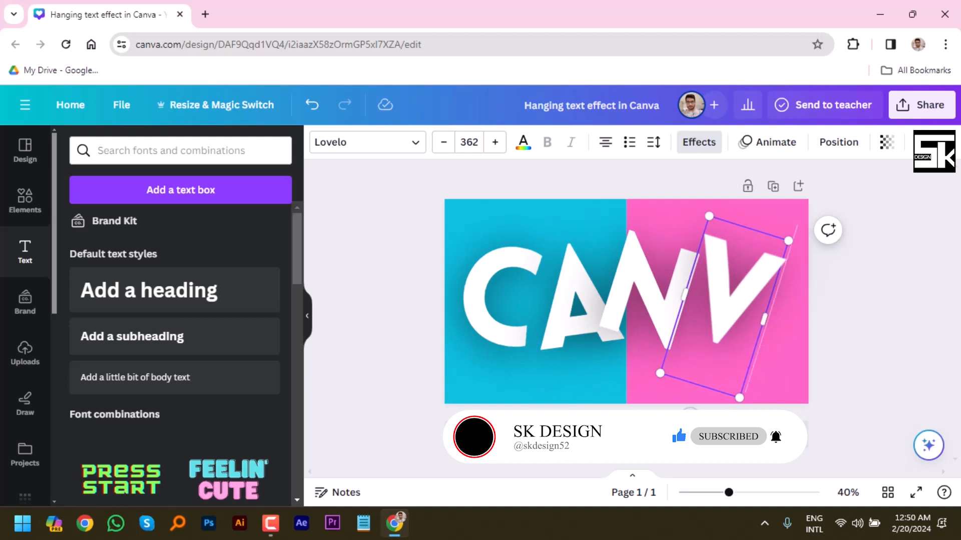
{"action": "left_click_drag", "start_coordinate": [690, 412], "coordinate": [689, 443]}
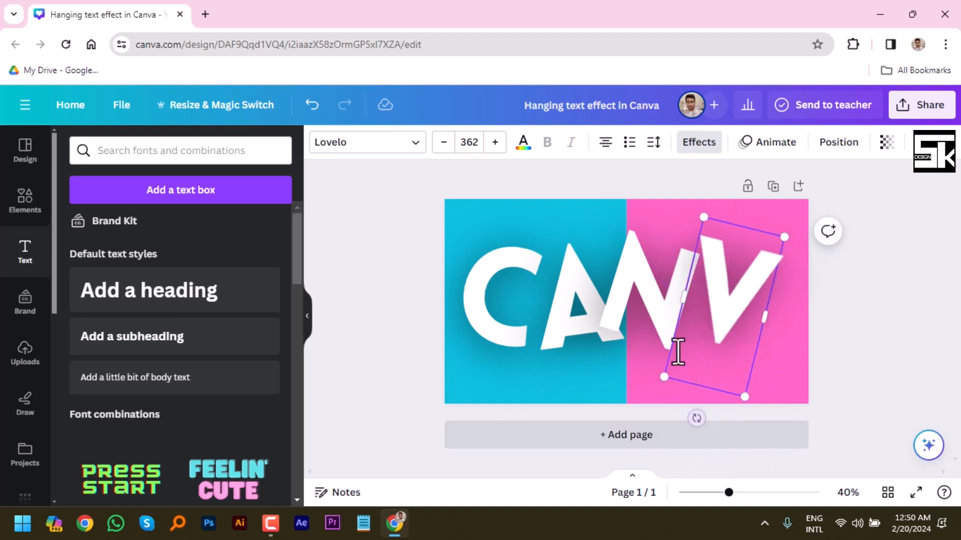
Scale all four letters down together to font size 306 and move them up slightly toward the page's vertical middle.
{"action": "left_click", "coordinate": [621, 287]}
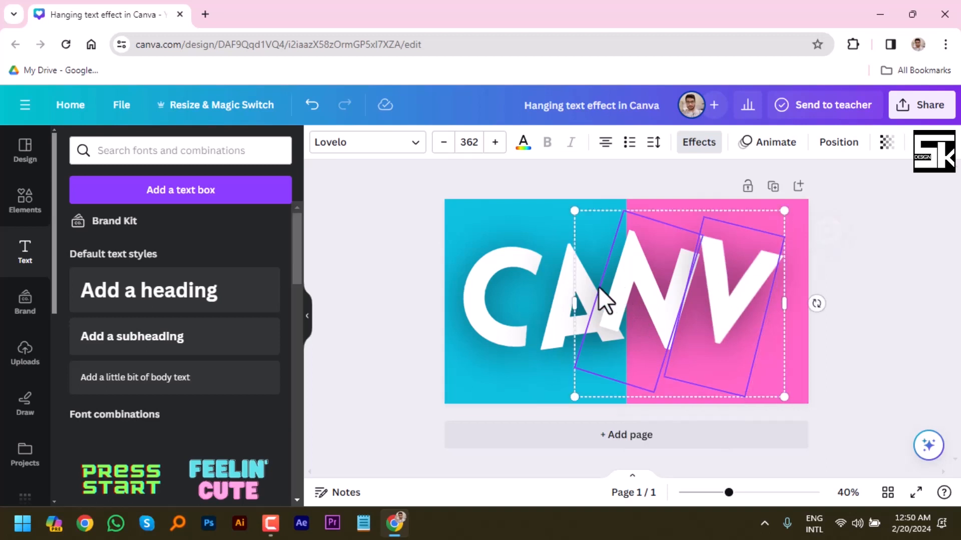
{"action": "left_click", "coordinate": [565, 283], "text": "shift"}
{"action": "left_click", "coordinate": [506, 279], "text": "shift"}
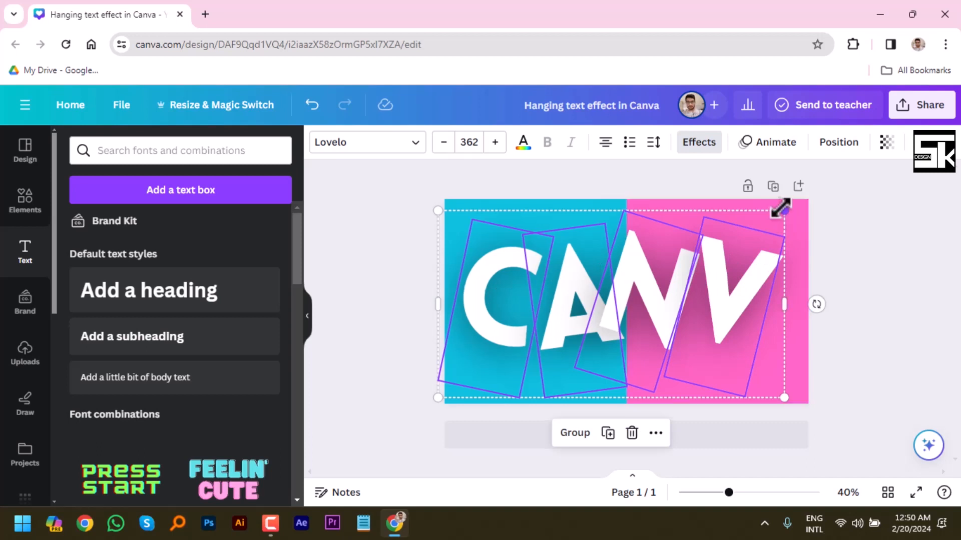
{"action": "left_click_drag", "start_coordinate": [781, 208], "coordinate": [730, 249]}
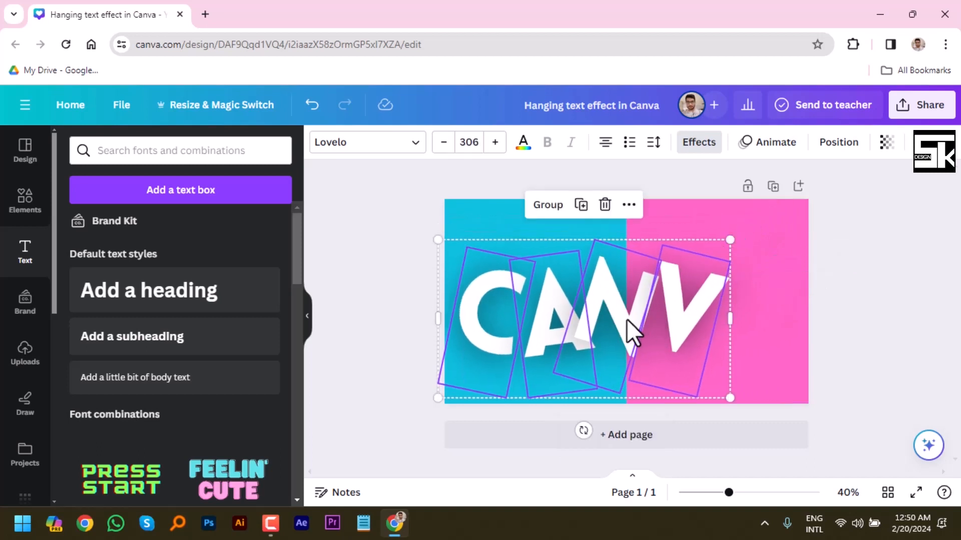
{"action": "left_click_drag", "start_coordinate": [627, 319], "coordinate": [626, 305]}
{"action": "left_click", "coordinate": [836, 303]}
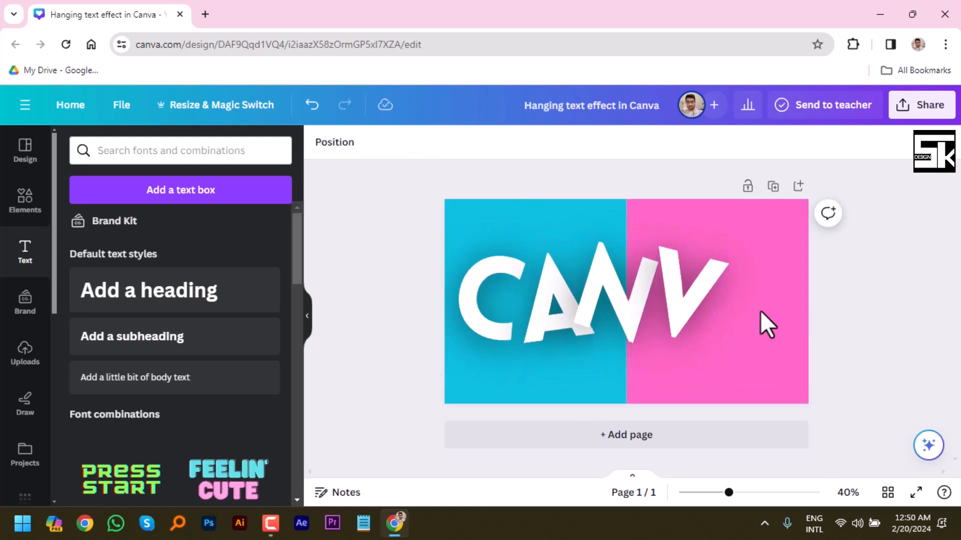
Duplicate the letter V to its right near the edge of the pink half and change the copy to A.
{"action": "left_click", "coordinate": [690, 306]}
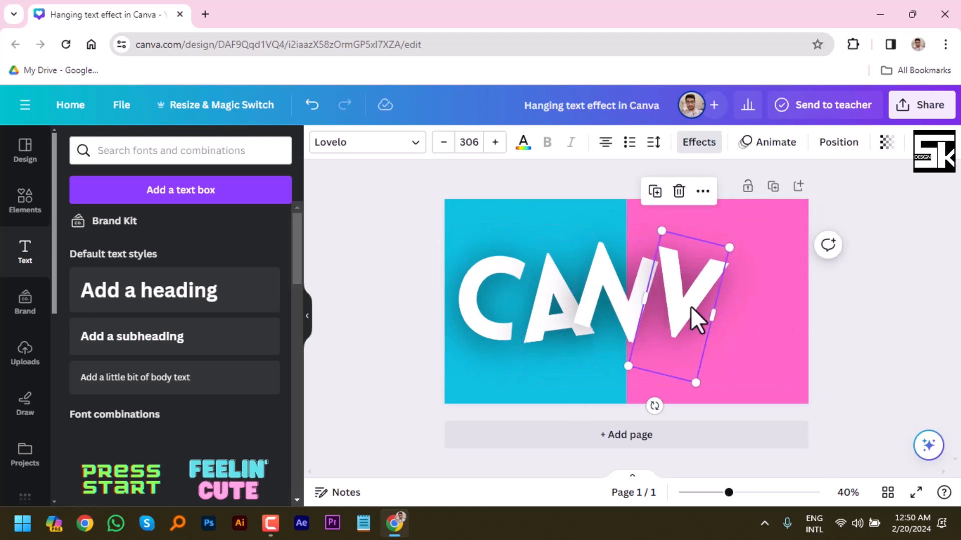
{"action": "left_click", "coordinate": [703, 192]}
{"action": "left_click", "coordinate": [755, 276]}
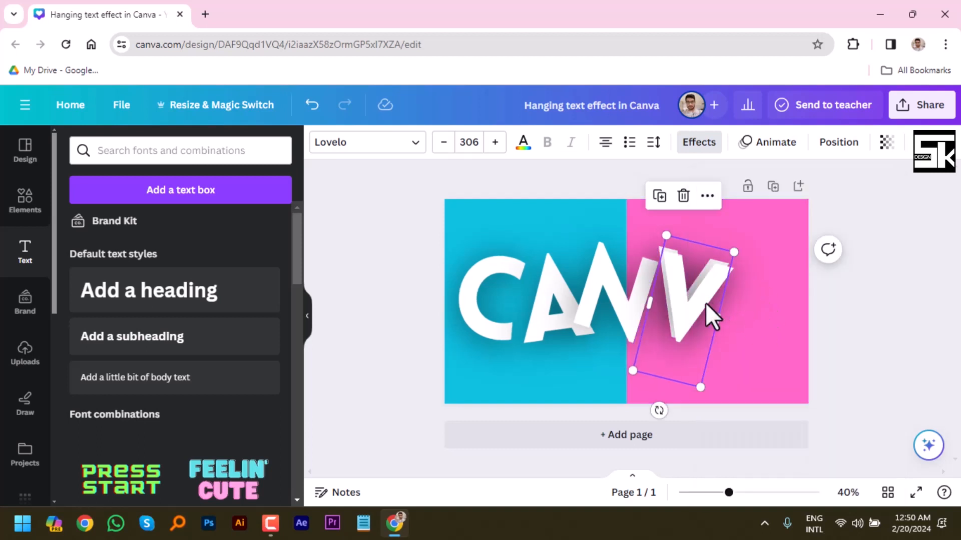
{"action": "left_click_drag", "start_coordinate": [696, 307], "coordinate": [759, 306]}
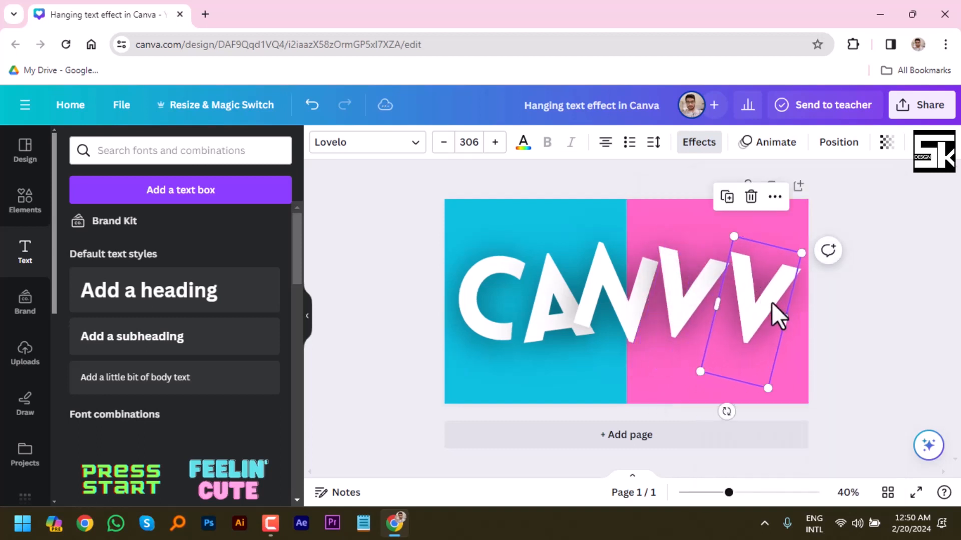
{"action": "double_click", "coordinate": [774, 304]}
{"action": "type", "text": "A"}
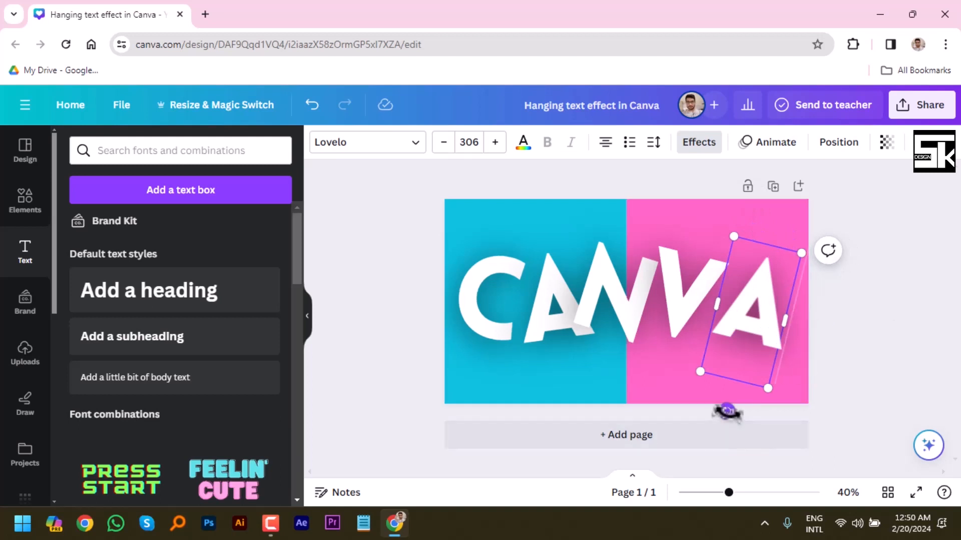
Tilt the final A counterclockwise and move it up slightly beside the V.
{"action": "left_click_drag", "start_coordinate": [726, 411], "coordinate": [792, 413]}
{"action": "left_click", "coordinate": [776, 336]}
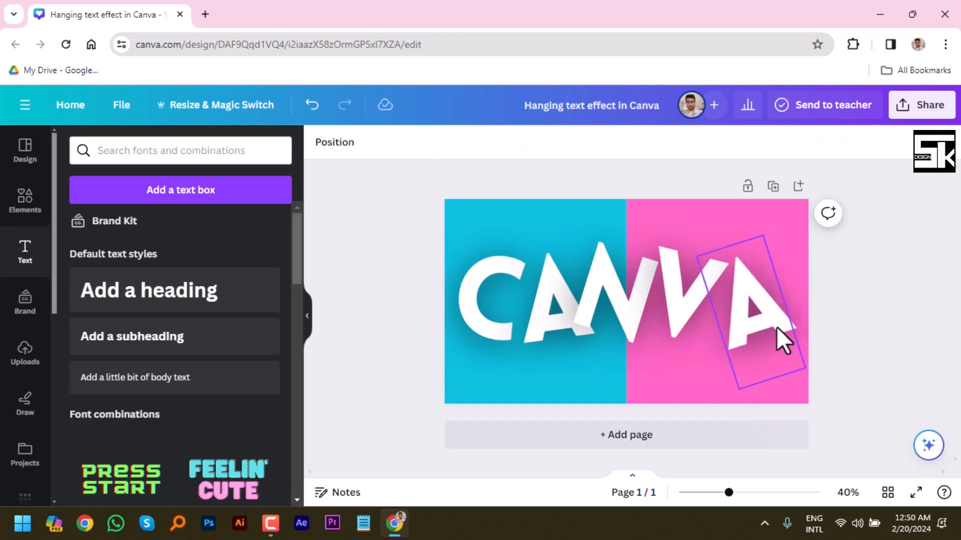
{"action": "left_click_drag", "start_coordinate": [776, 337], "coordinate": [778, 316]}
Tilt the letter V slightly counterclockwise and move it right and slightly down, close against the final A.
{"action": "left_click", "coordinate": [683, 316]}
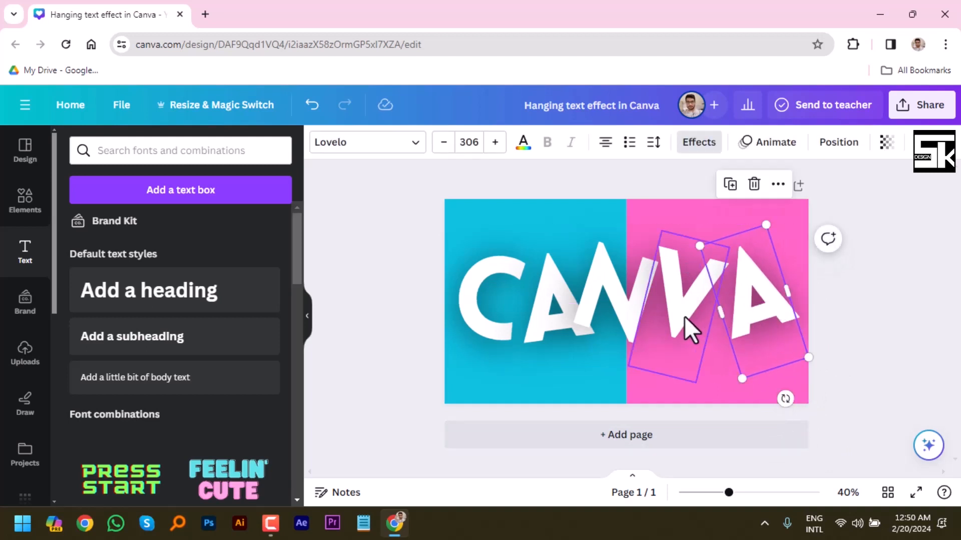
{"action": "left_click_drag", "start_coordinate": [653, 405], "coordinate": [693, 417]}
{"action": "left_click_drag", "start_coordinate": [677, 321], "coordinate": [698, 326]}
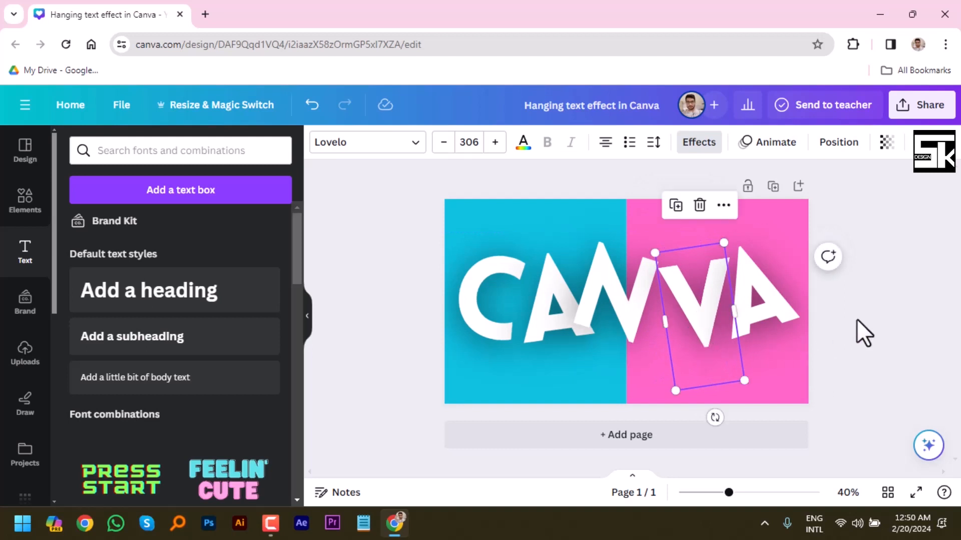
Reduce the clockwise tilt of the letter N and nudge it slightly right and down between the A and V.
{"action": "left_click", "coordinate": [636, 321]}
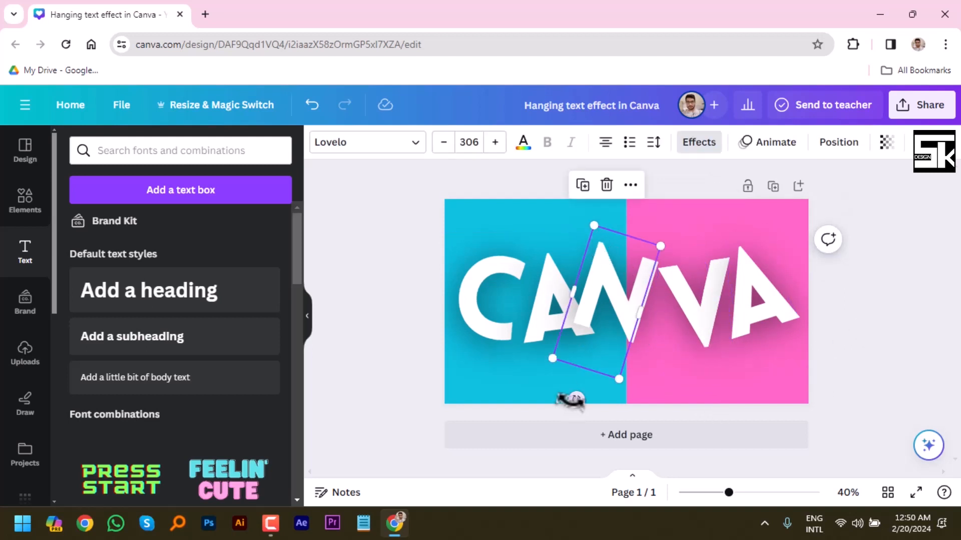
{"action": "left_click_drag", "start_coordinate": [576, 399], "coordinate": [594, 448]}
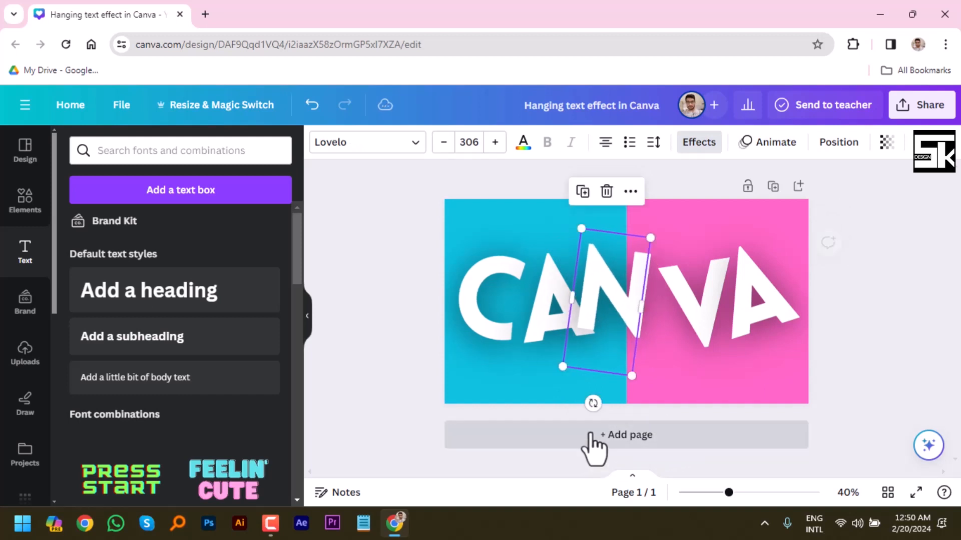
{"action": "mouse_move", "coordinate": [626, 318]}
{"action": "left_mouse_down"}
{"action": "mouse_move", "coordinate": [639, 322]}
{"action": "mouse_move", "coordinate": [631, 321]}
{"action": "left_mouse_up"}
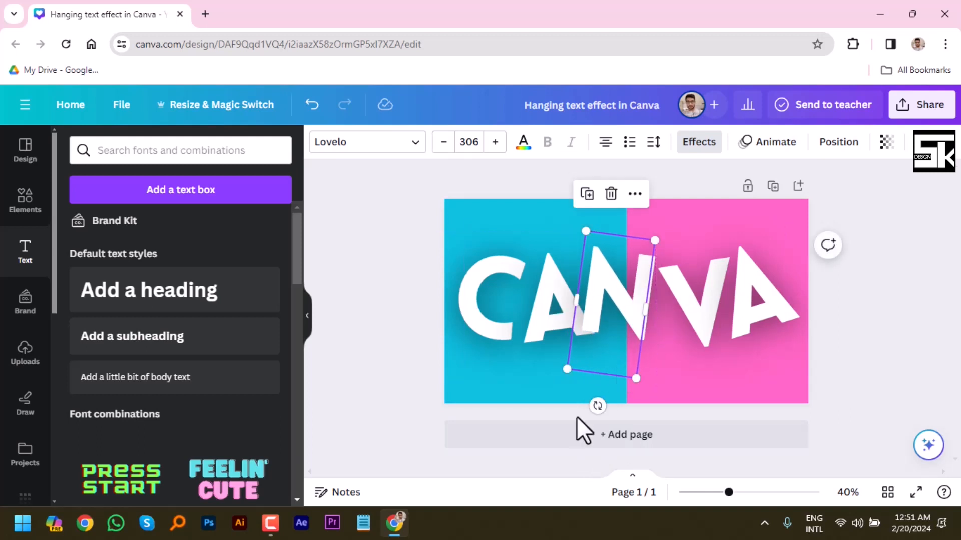
Tilt the first A slightly clockwise and nudge both it and the C a little left to even the letter spacing.
{"action": "left_click", "coordinate": [544, 326]}
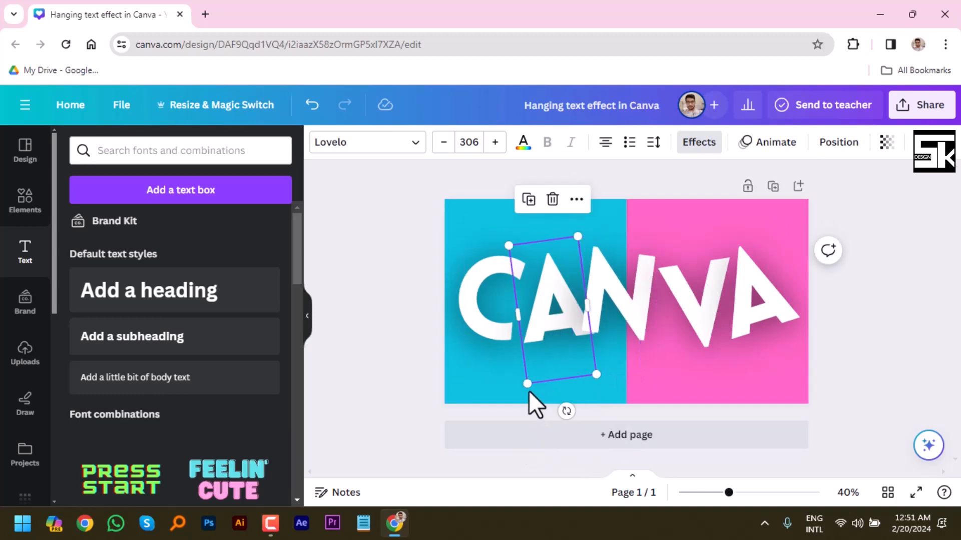
{"action": "left_click_drag", "start_coordinate": [567, 411], "coordinate": [532, 419]}
{"action": "left_click", "coordinate": [479, 325]}
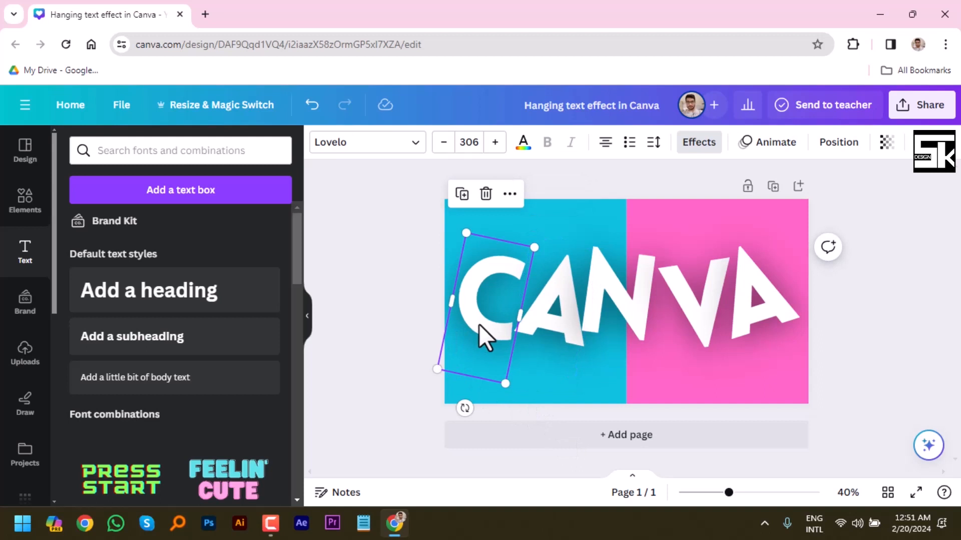
{"action": "left_click_drag", "start_coordinate": [479, 324], "coordinate": [477, 326]}
{"action": "left_click", "coordinate": [571, 356]}
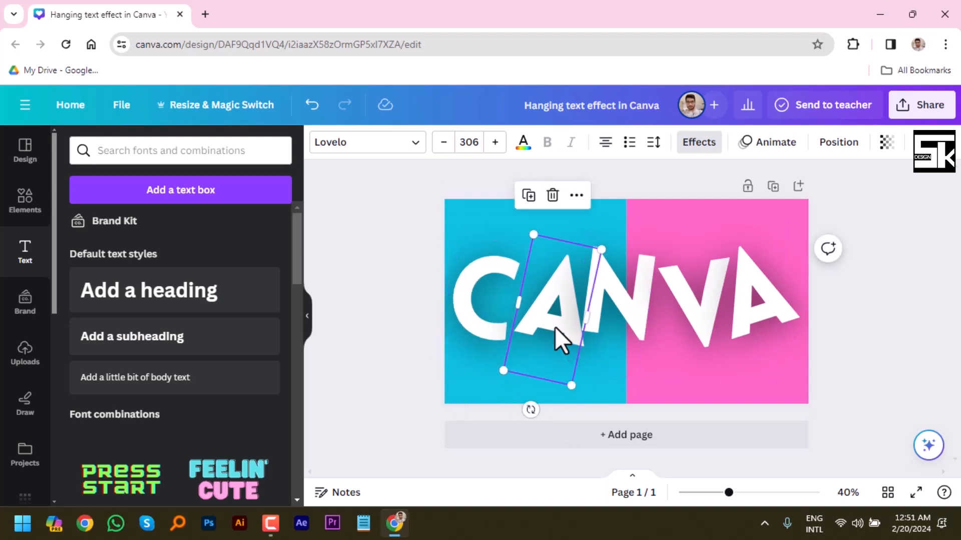
{"action": "left_click_drag", "start_coordinate": [554, 326], "coordinate": [549, 321]}
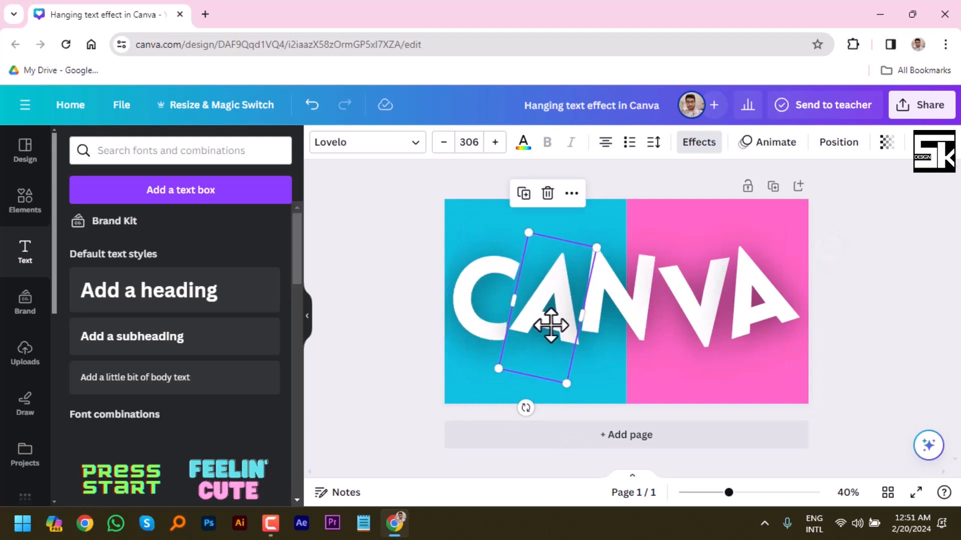
{"action": "left_click", "coordinate": [860, 345]}
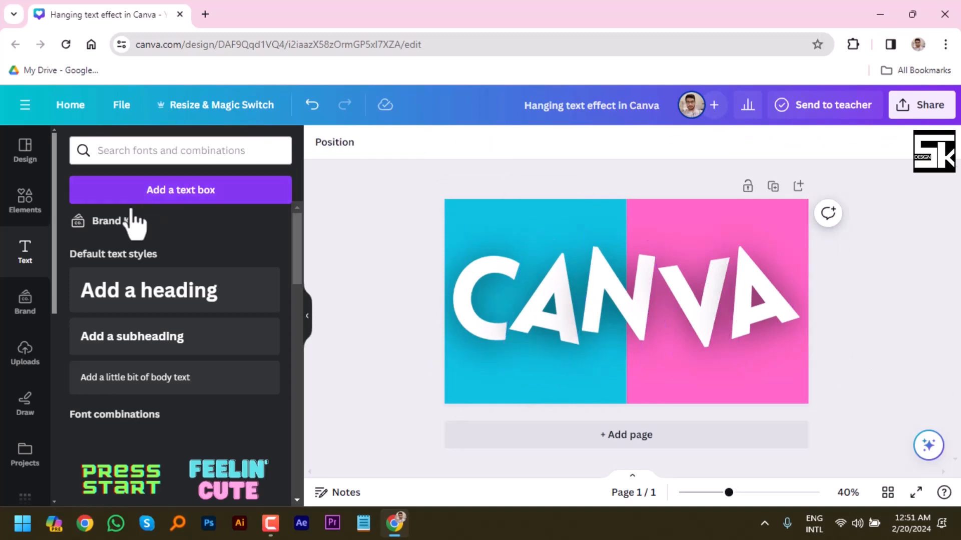
Add a circle shape in the document's turquoise, shrink it and place it on the upper arm of the letter C.
{"action": "left_click", "coordinate": [25, 210]}
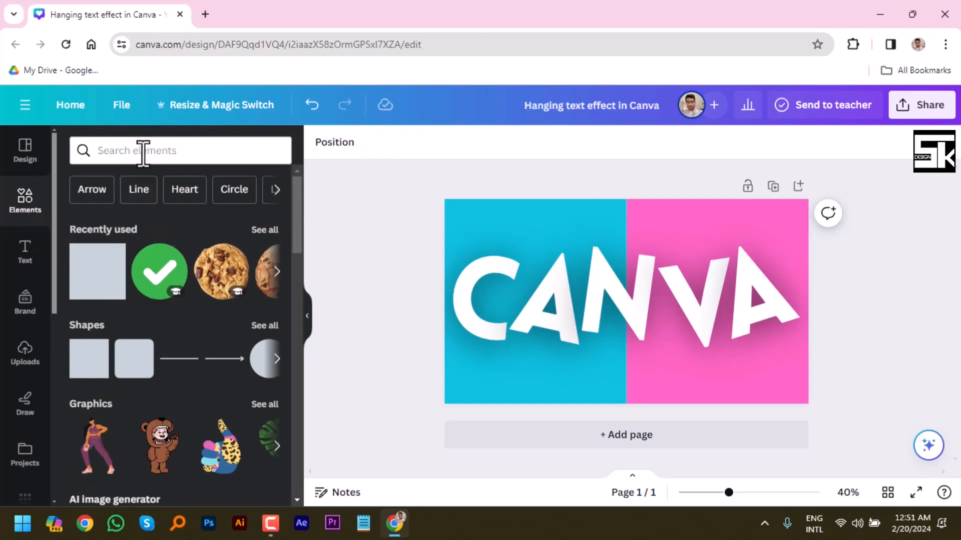
{"action": "left_click", "coordinate": [237, 194]}
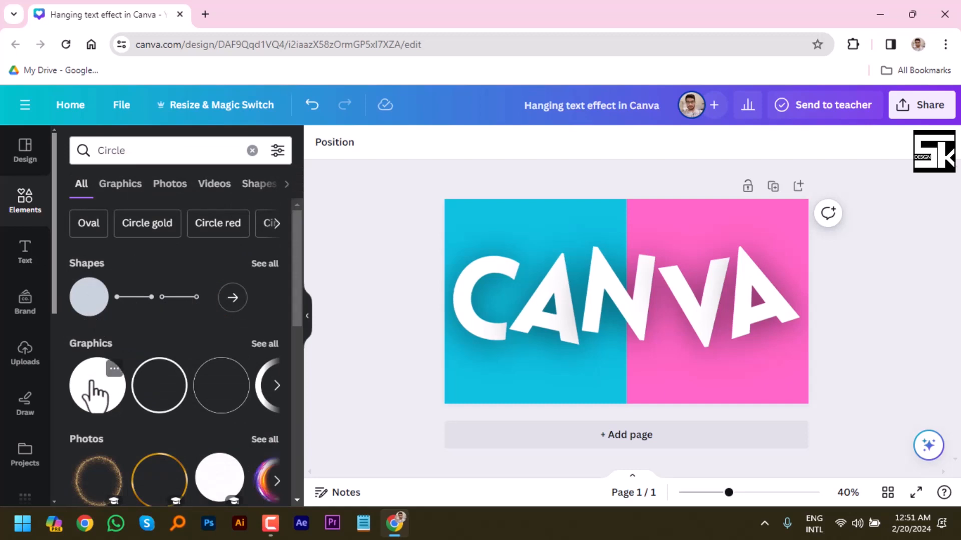
{"action": "left_click_drag", "start_coordinate": [90, 300], "coordinate": [541, 237]}
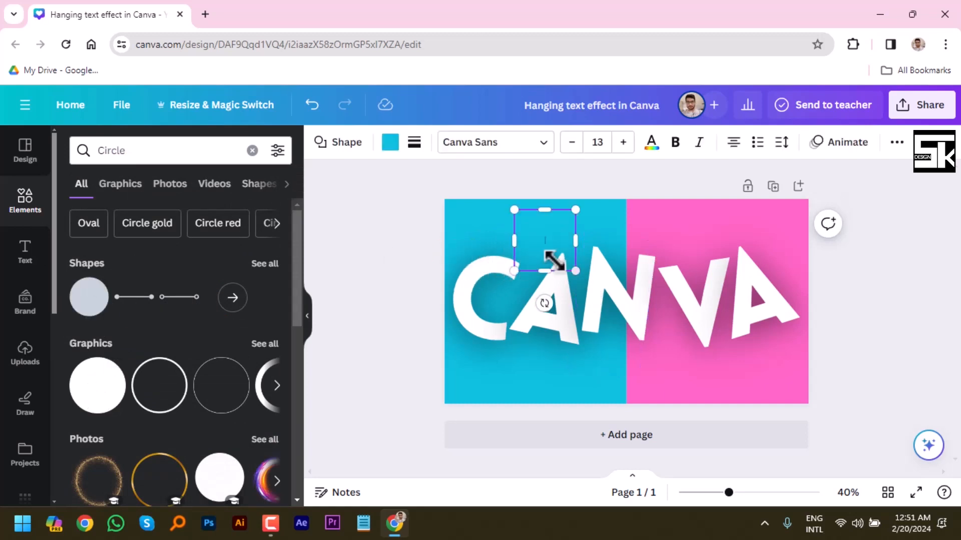
{"action": "left_click", "coordinate": [391, 149]}
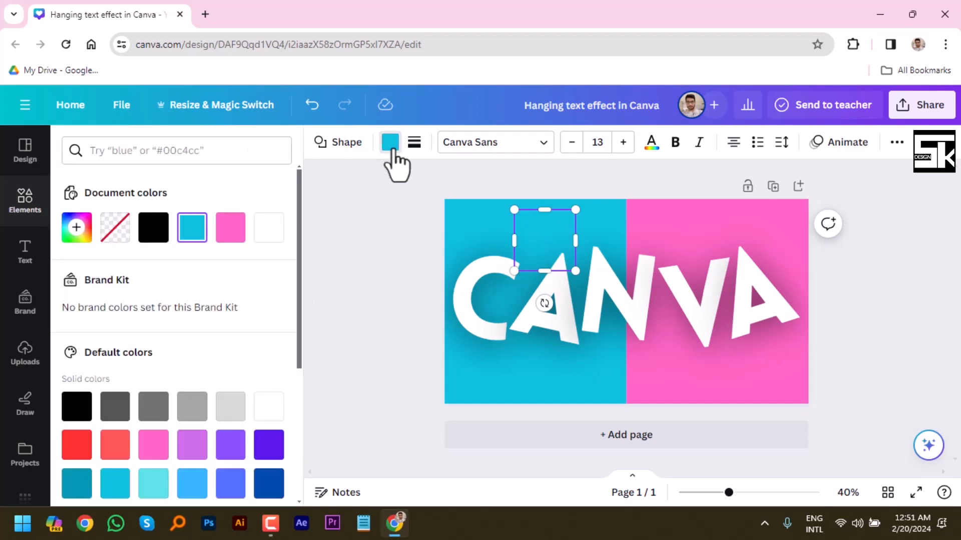
{"action": "left_click", "coordinate": [191, 228]}
{"action": "left_click_drag", "start_coordinate": [575, 209], "coordinate": [530, 257]}
{"action": "left_click_drag", "start_coordinate": [533, 305], "coordinate": [509, 306]}
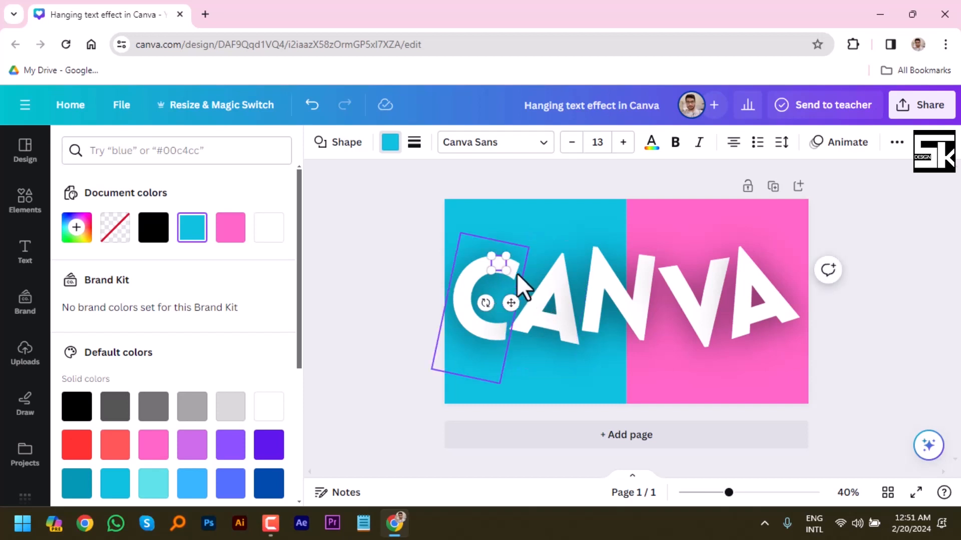
Change the small circle's fill to the brighter cyan #11D6F8.
{"action": "left_click", "coordinate": [389, 150]}
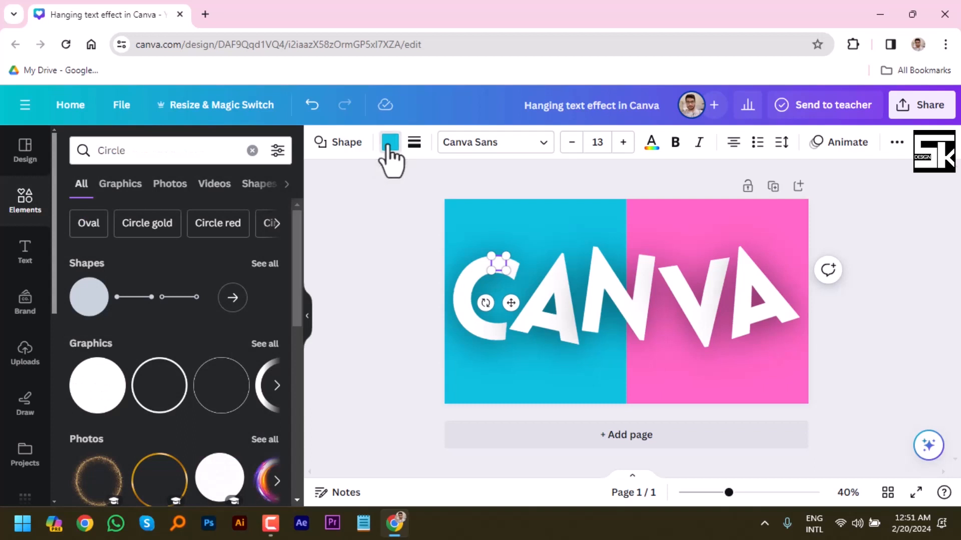
{"action": "left_click", "coordinate": [389, 145]}
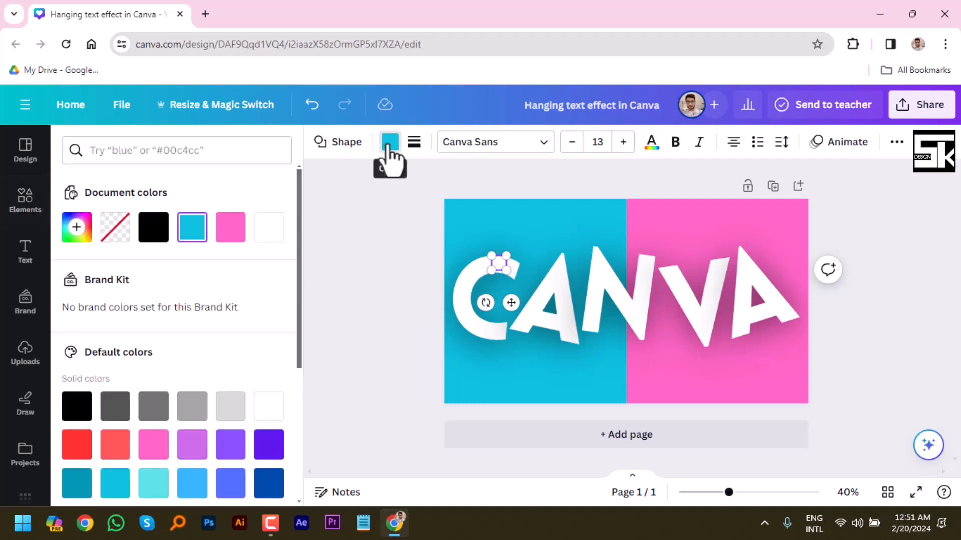
{"action": "left_click", "coordinate": [192, 227]}
{"action": "left_click", "coordinate": [262, 303]}
{"action": "left_click_drag", "start_coordinate": [265, 302], "coordinate": [255, 297]}
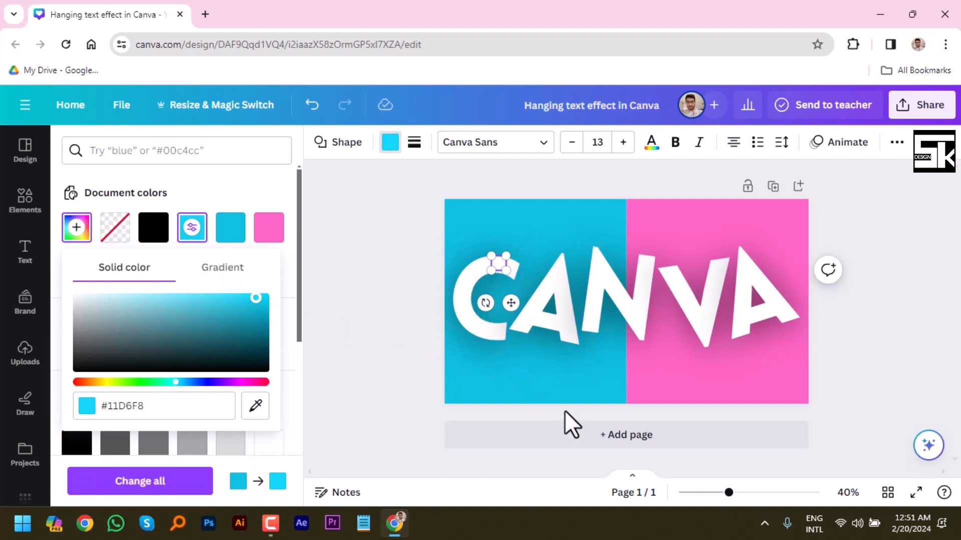
{"action": "left_click", "coordinate": [846, 353]}
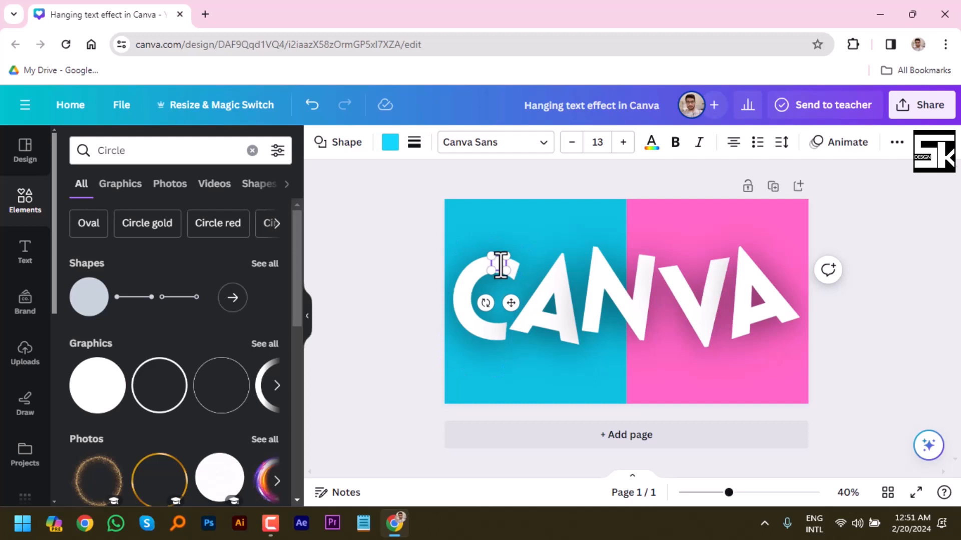
Send the letter C backward one layer so it sits behind the cyan circle.
{"action": "left_click", "coordinate": [528, 220]}
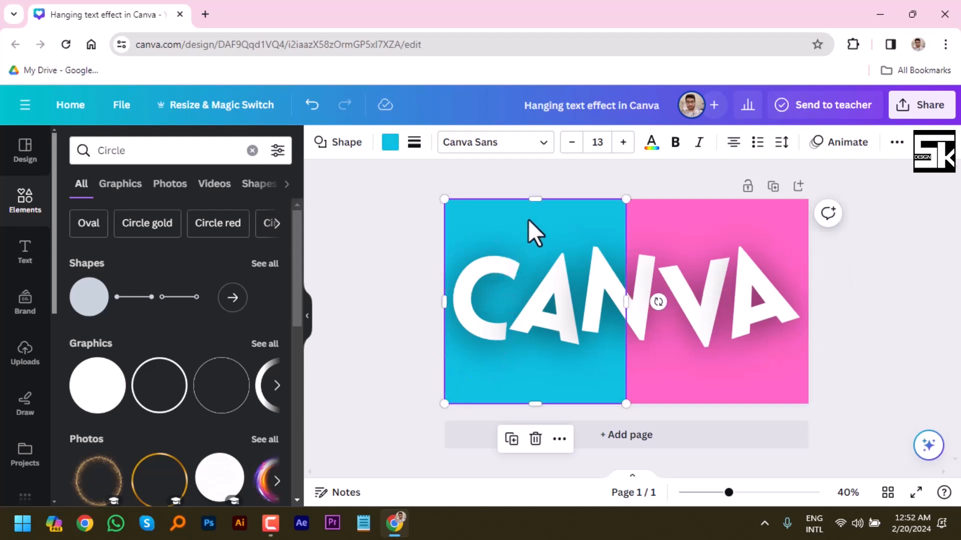
{"action": "left_click", "coordinate": [498, 265]}
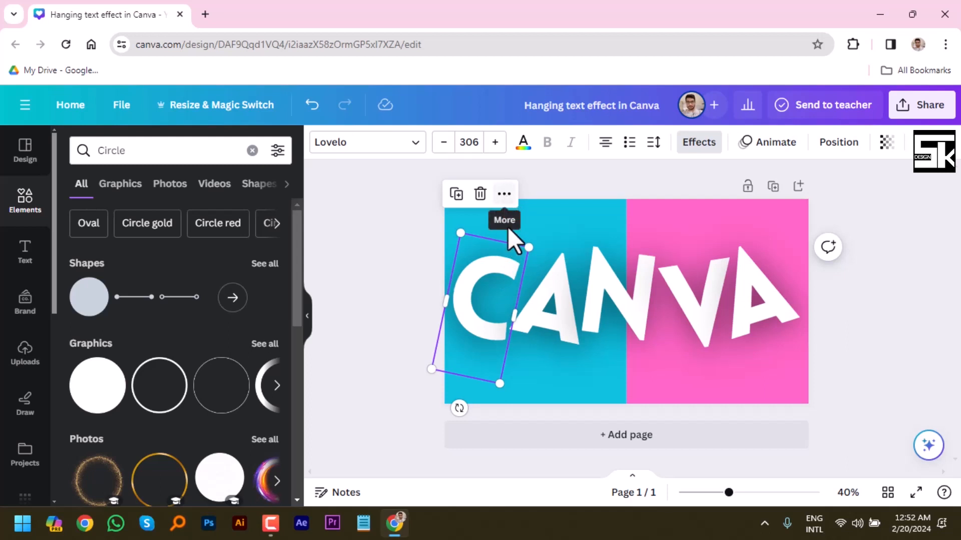
{"action": "left_click", "coordinate": [504, 194]}
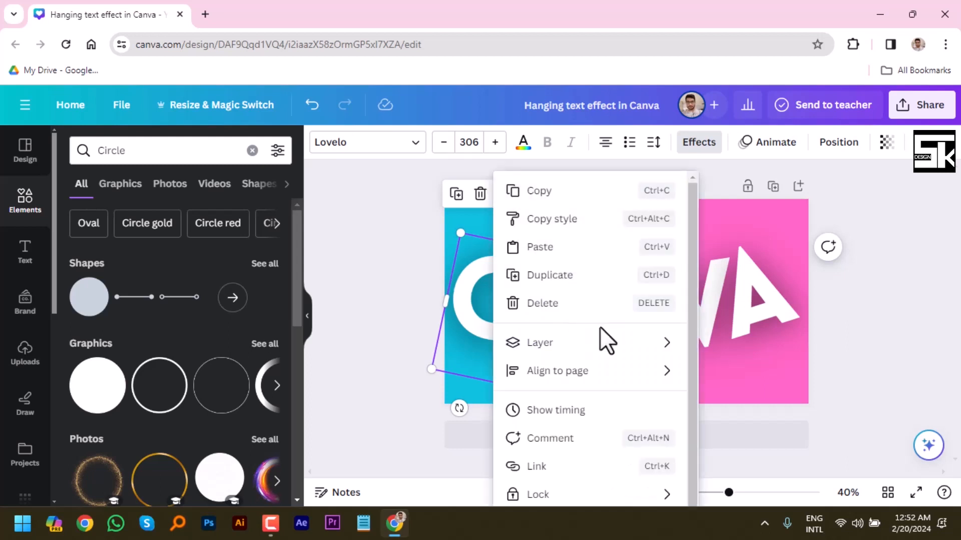
{"action": "left_click", "coordinate": [583, 350]}
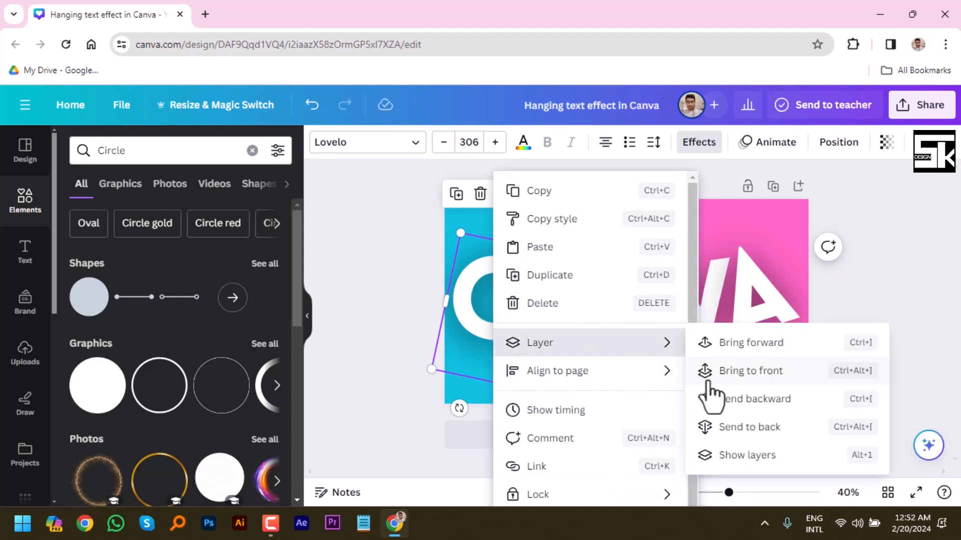
{"action": "left_click", "coordinate": [737, 399]}
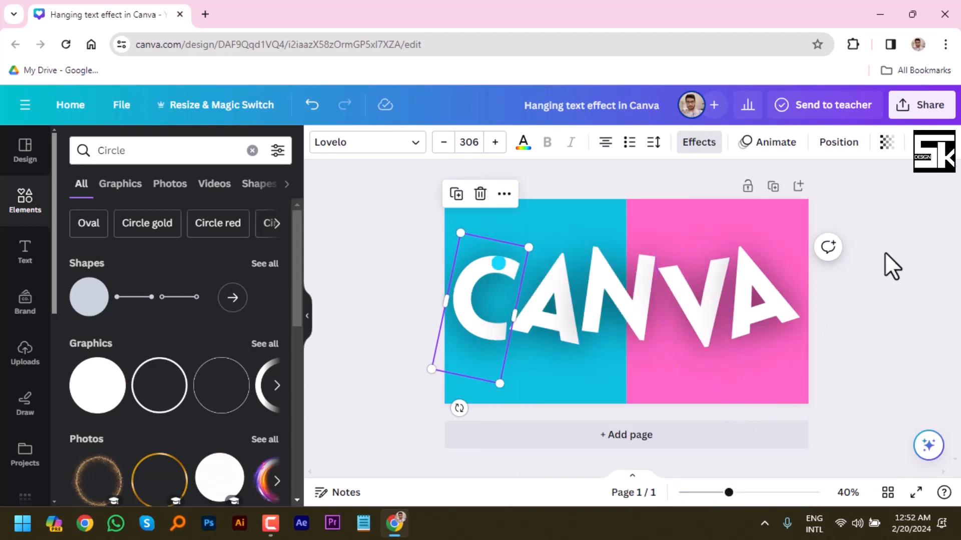
Shrink the cyan circle slightly more and center it within the thickness of the C's upper stroke.
{"action": "left_click", "coordinate": [507, 284]}
{"action": "left_click", "coordinate": [498, 266]}
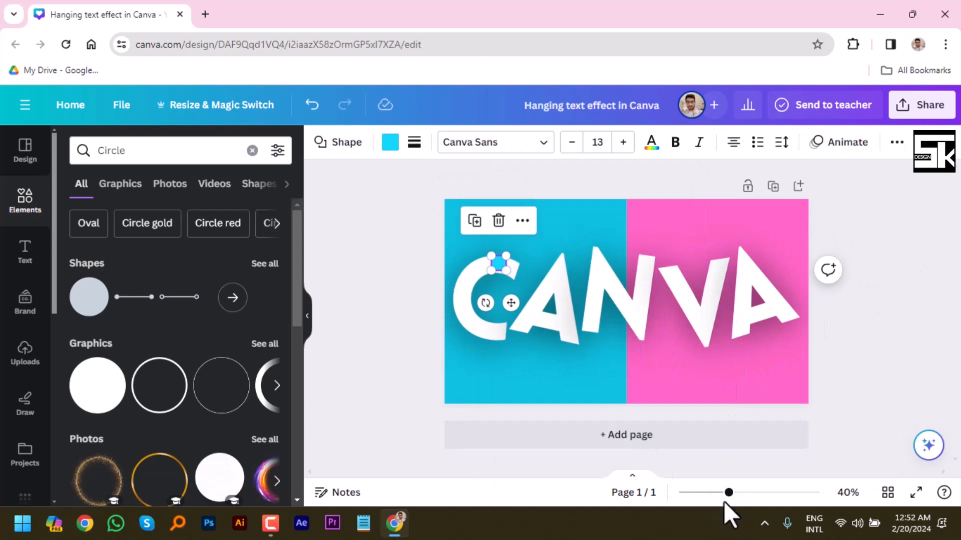
{"action": "mouse_move", "coordinate": [728, 496]}
{"action": "left_mouse_down"}
{"action": "mouse_move", "coordinate": [755, 496]}
{"action": "mouse_move", "coordinate": [744, 498]}
{"action": "left_mouse_up"}
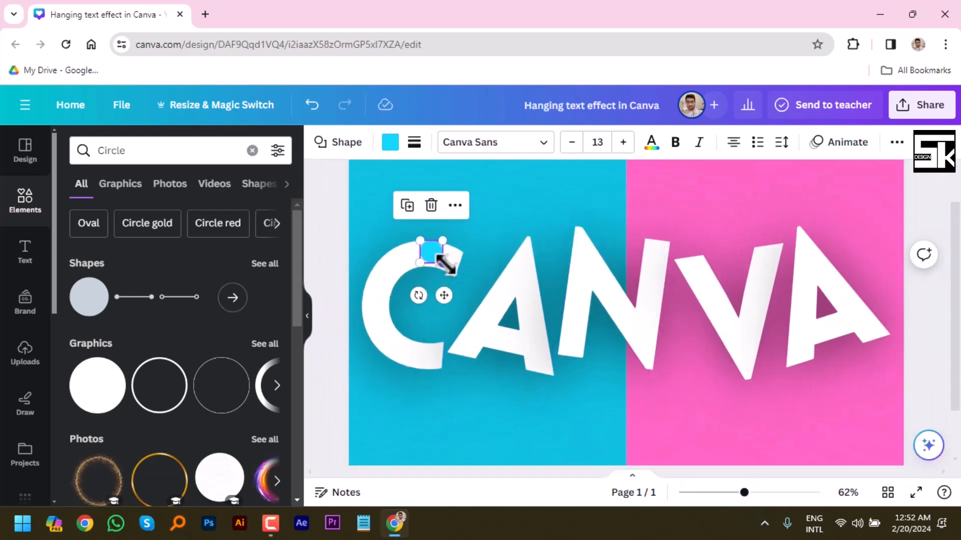
{"action": "left_click_drag", "start_coordinate": [442, 262], "coordinate": [434, 254]}
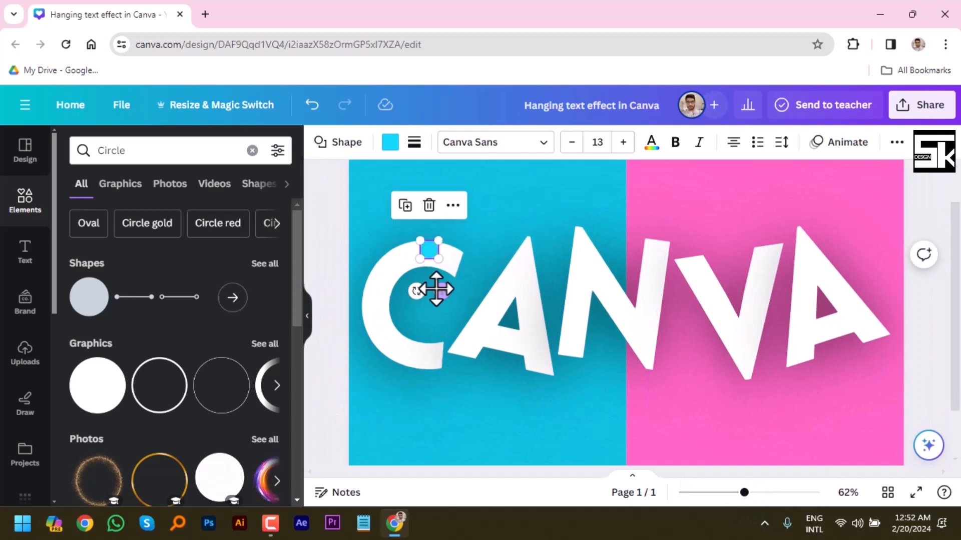
{"action": "mouse_move", "coordinate": [438, 290]}
{"action": "left_mouse_down"}
{"action": "mouse_move", "coordinate": [453, 296]}
{"action": "mouse_move", "coordinate": [431, 293]}
{"action": "mouse_move", "coordinate": [438, 293]}
{"action": "left_mouse_up"}
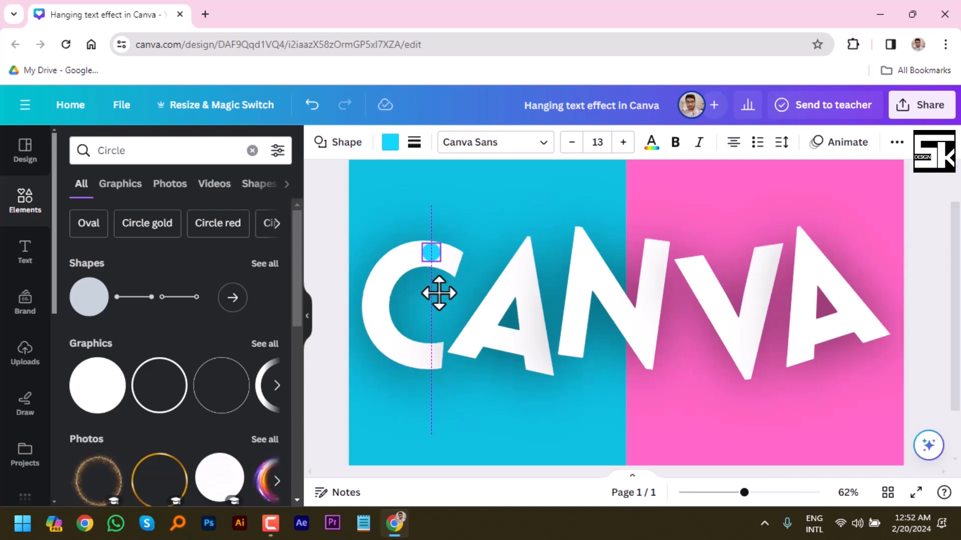
{"action": "left_click_drag", "start_coordinate": [439, 293], "coordinate": [439, 294]}
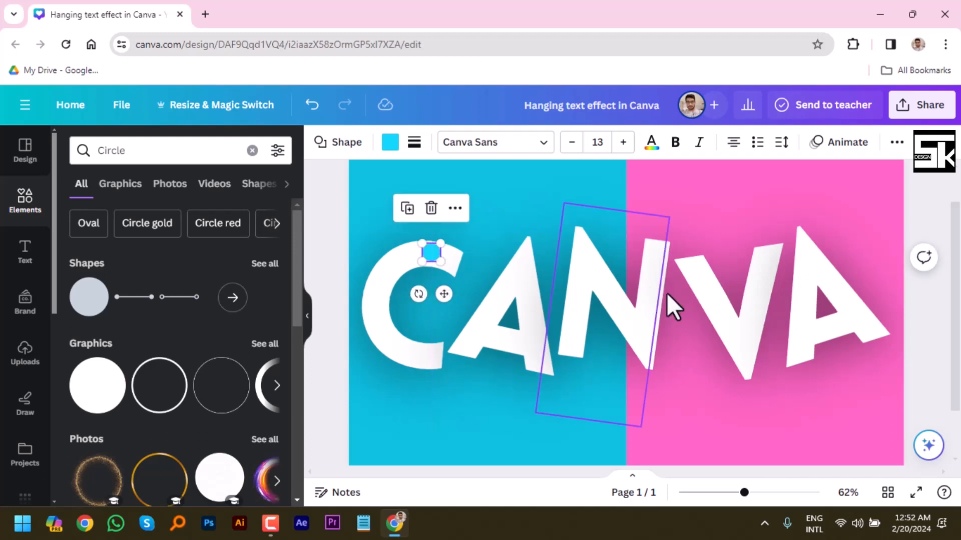
{"action": "left_click", "coordinate": [925, 212]}
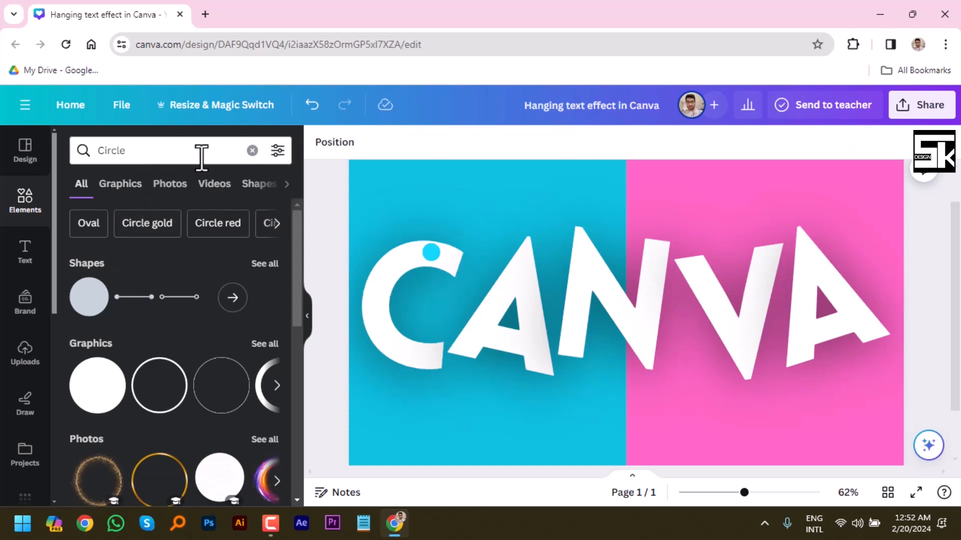
Find line elements, add a plain solid straight line to the page and set its line weight to 12.
{"action": "left_click", "coordinate": [252, 151]}
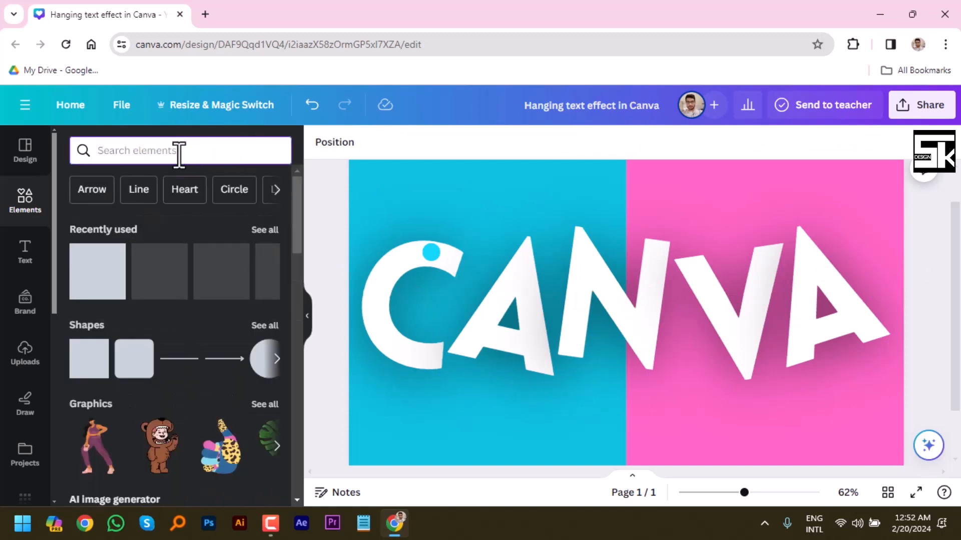
{"action": "left_click", "coordinate": [137, 189]}
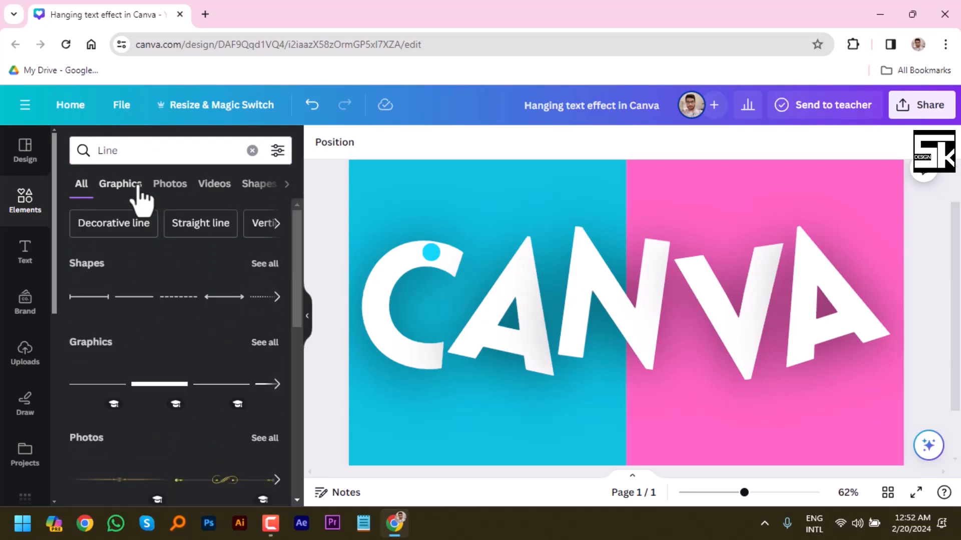
{"action": "left_click", "coordinate": [135, 297]}
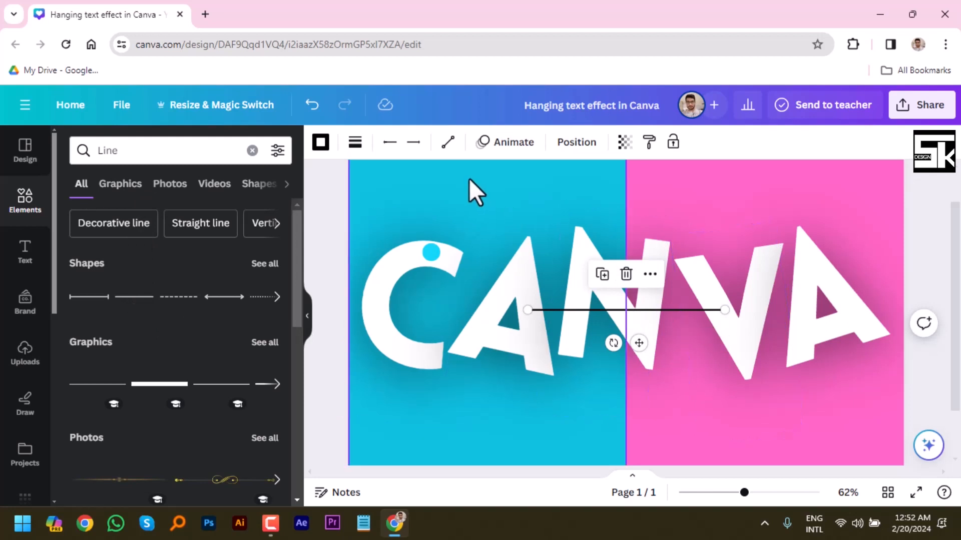
{"action": "left_click", "coordinate": [355, 145]}
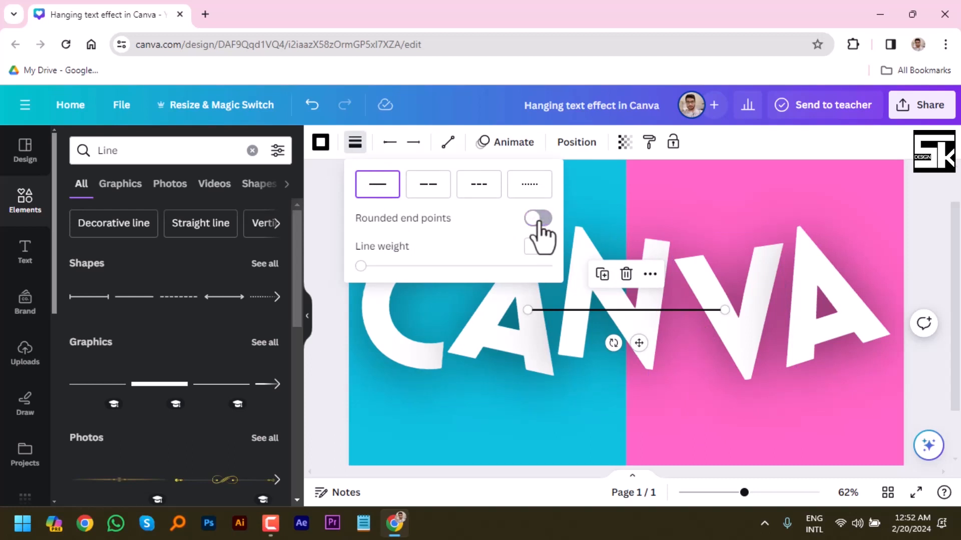
{"action": "left_click_drag", "start_coordinate": [361, 266], "coordinate": [377, 299]}
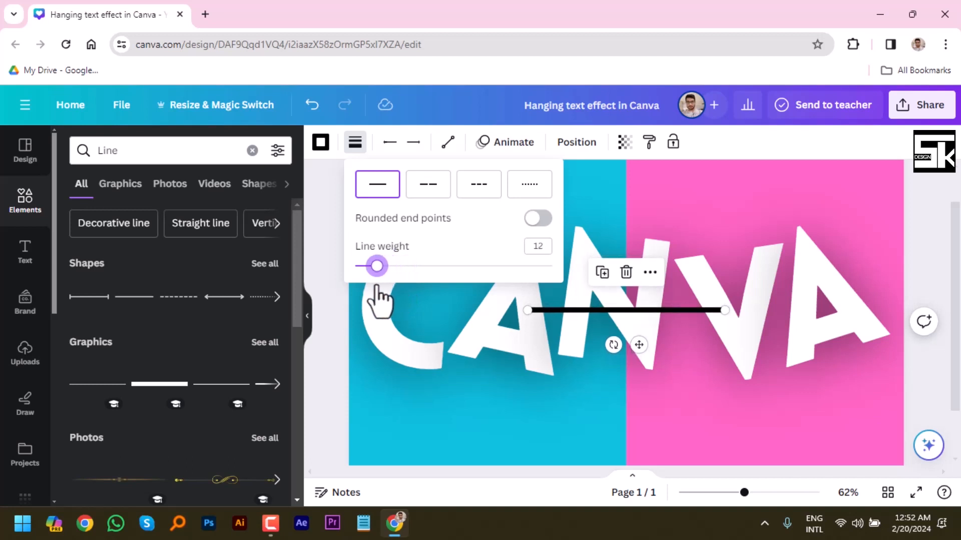
Rotate the black line to vertical and move it above the C so its lower end meets the circle's center.
{"action": "left_click_drag", "start_coordinate": [613, 345], "coordinate": [830, 321]}
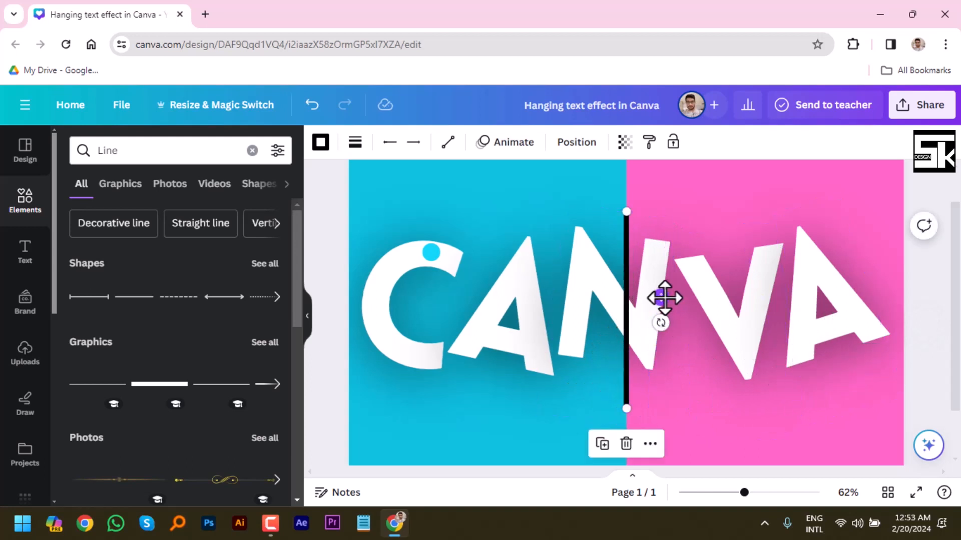
{"action": "left_click_drag", "start_coordinate": [664, 298], "coordinate": [470, 143]}
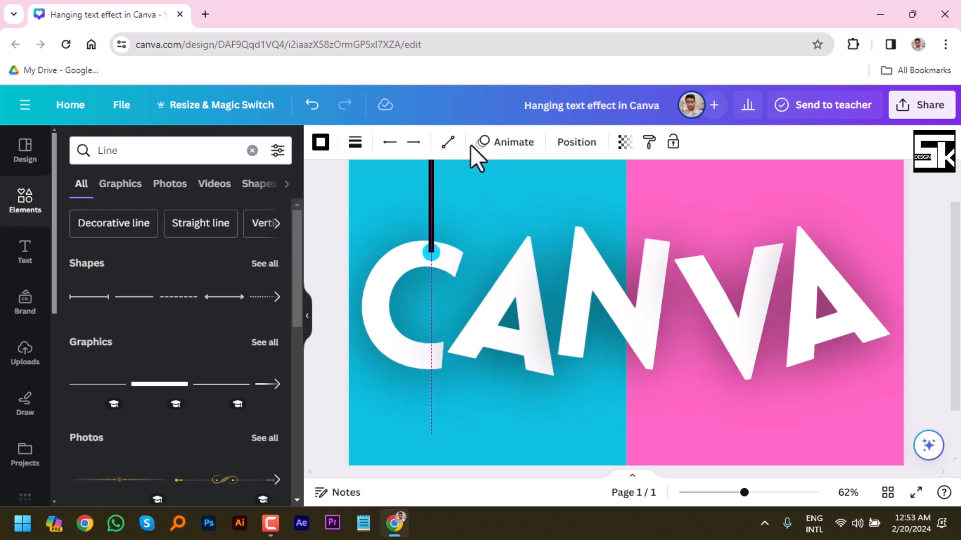
{"action": "left_click_drag", "start_coordinate": [471, 145], "coordinate": [470, 145]}
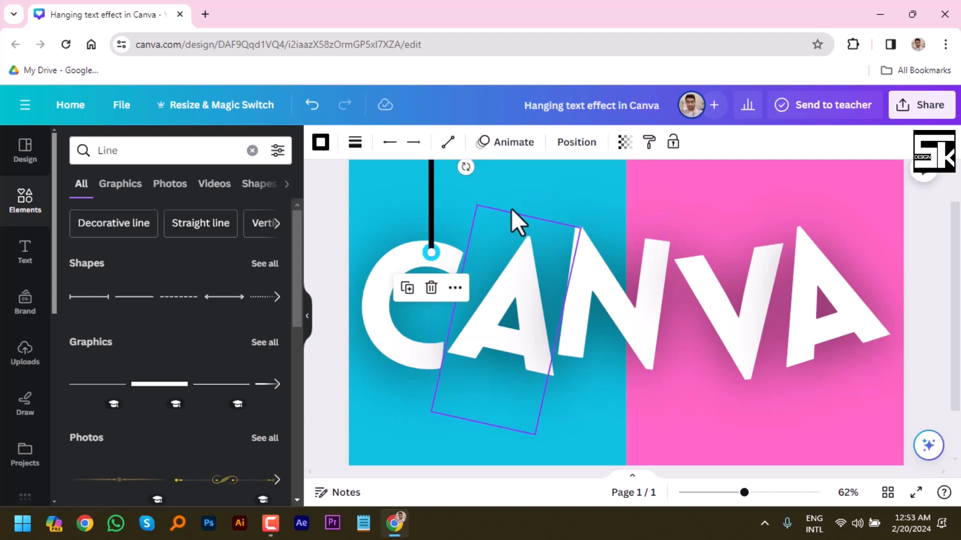
{"action": "left_click", "coordinate": [330, 233]}
Turn on rounded end points for the hanging line and reduce its line weight slightly.
{"action": "left_click", "coordinate": [431, 214]}
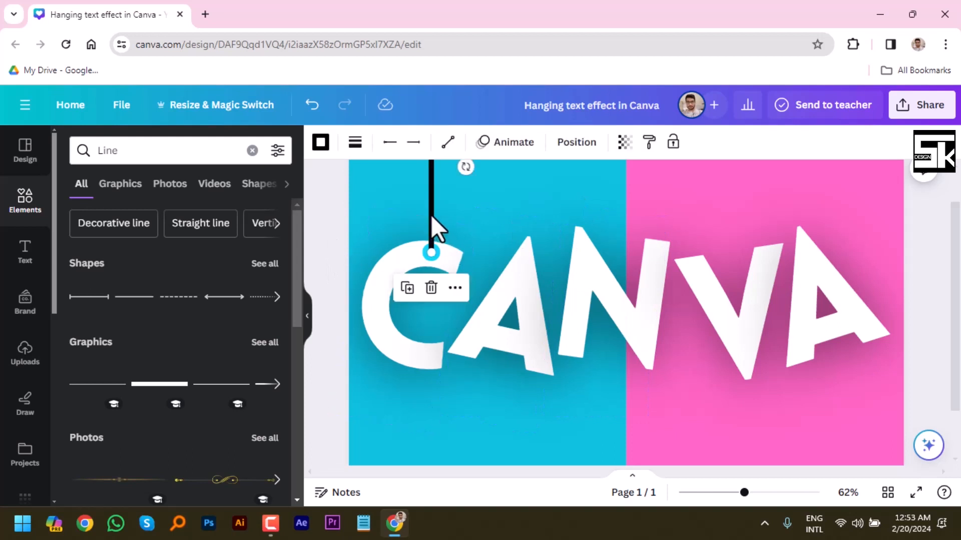
{"action": "left_click", "coordinate": [357, 144]}
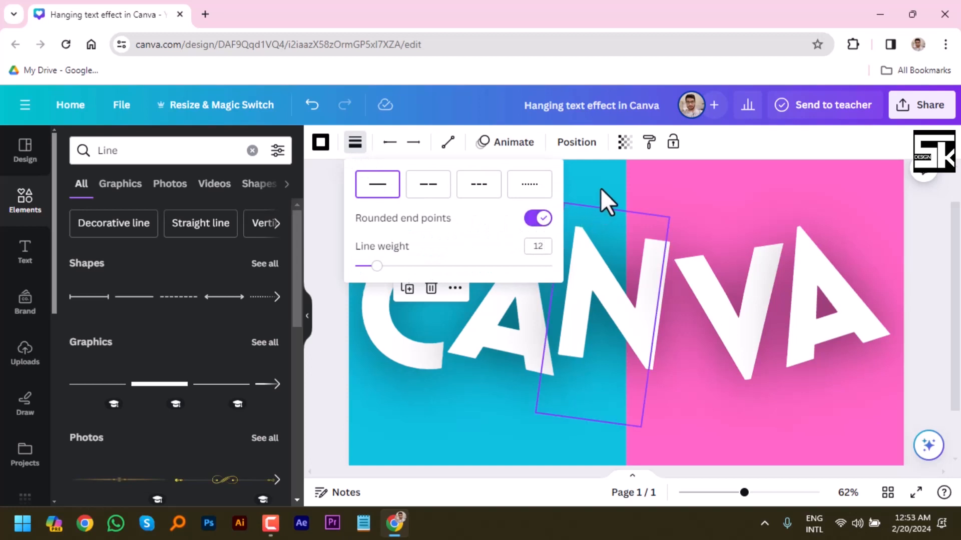
{"action": "left_click", "coordinate": [332, 261]}
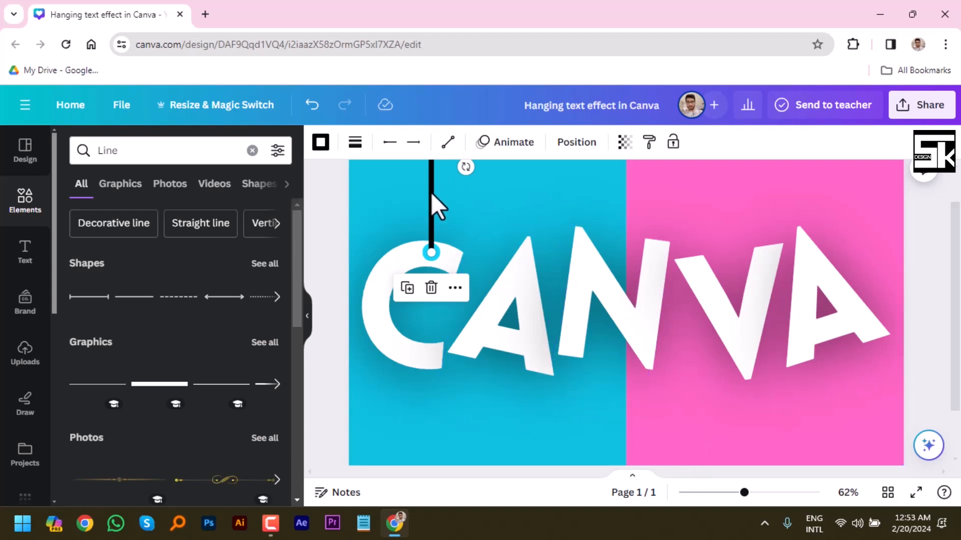
{"action": "left_click", "coordinate": [356, 143]}
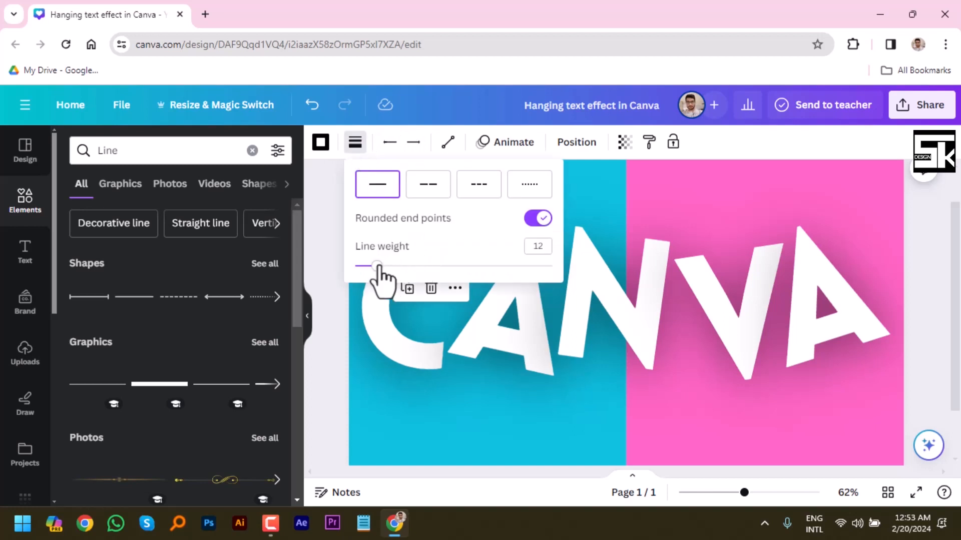
{"action": "left_click_drag", "start_coordinate": [377, 265], "coordinate": [373, 266]}
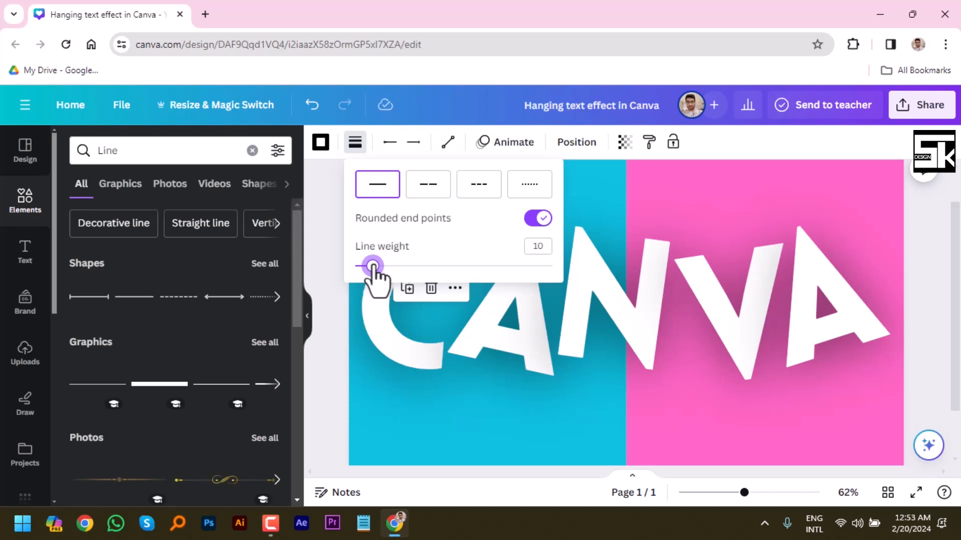
{"action": "left_click", "coordinate": [335, 303]}
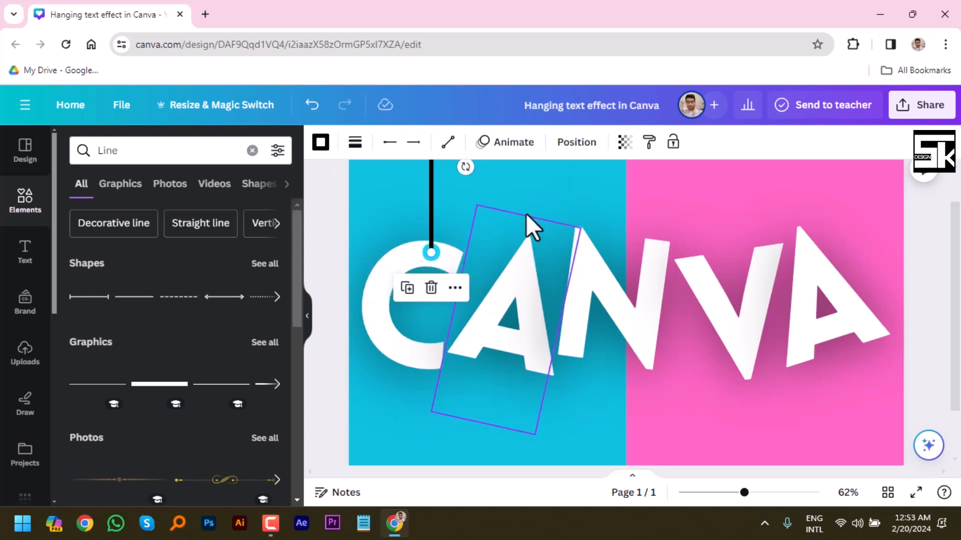
Group the cyan circle on the C with its vertical black line.
{"action": "left_click", "coordinate": [435, 258]}
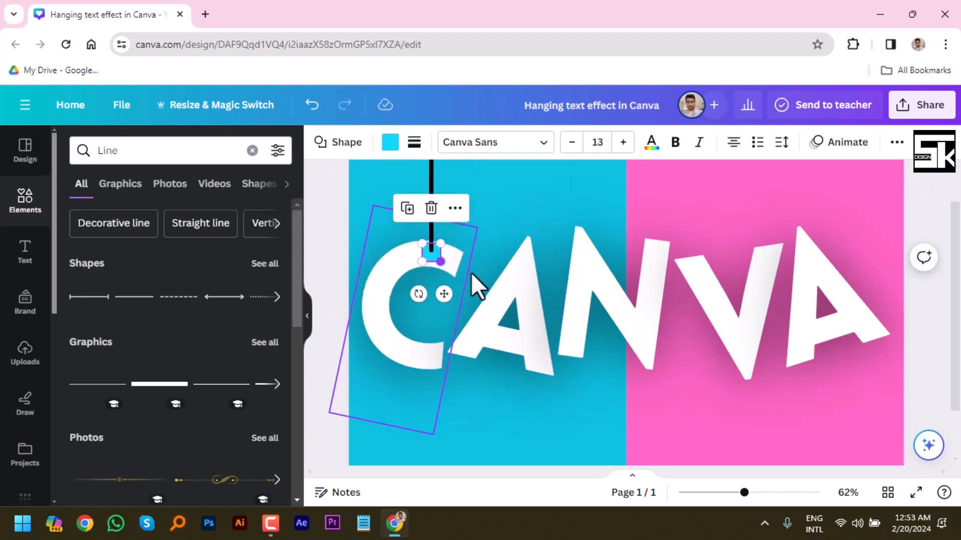
{"action": "left_click", "coordinate": [431, 178], "text": "shift"}
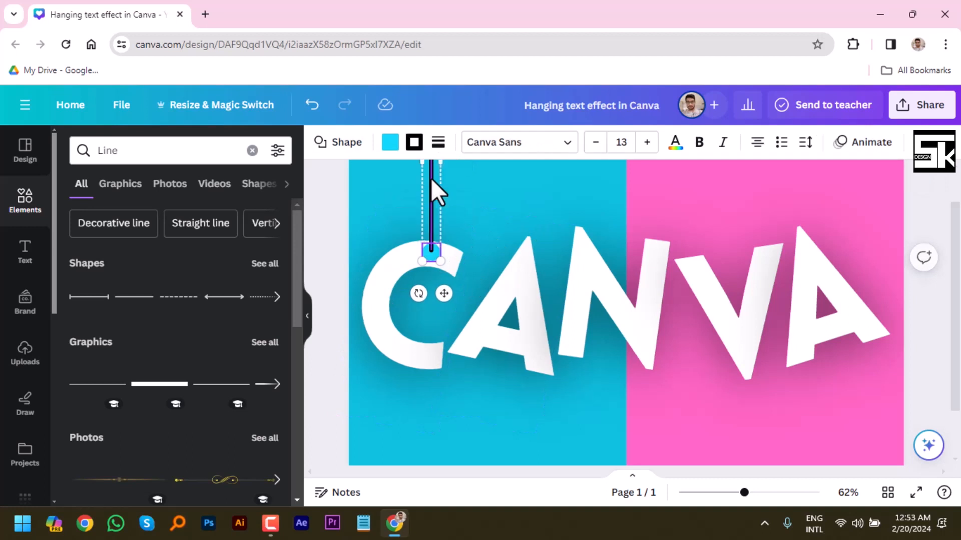
{"action": "left_click", "coordinate": [397, 298]}
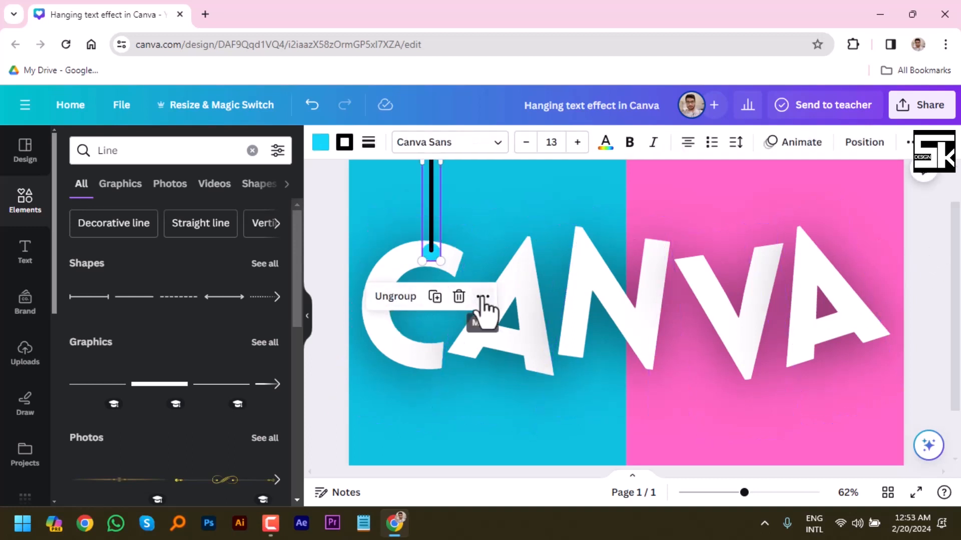
Duplicate the grouped line and circle and place the copy so its circle sits on the peak of the first A.
{"action": "left_click", "coordinate": [483, 297]}
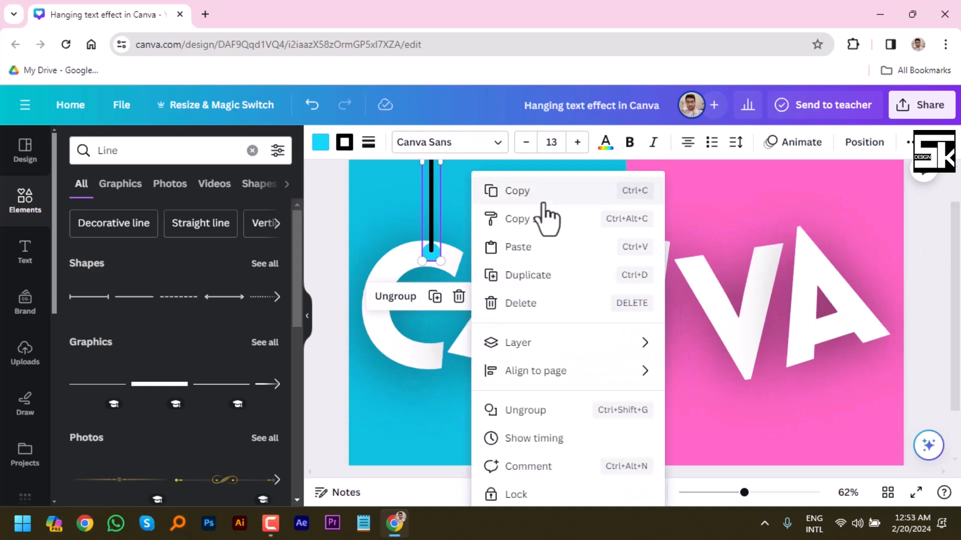
{"action": "left_click", "coordinate": [546, 275]}
{"action": "left_click_drag", "start_coordinate": [437, 254], "coordinate": [521, 262]}
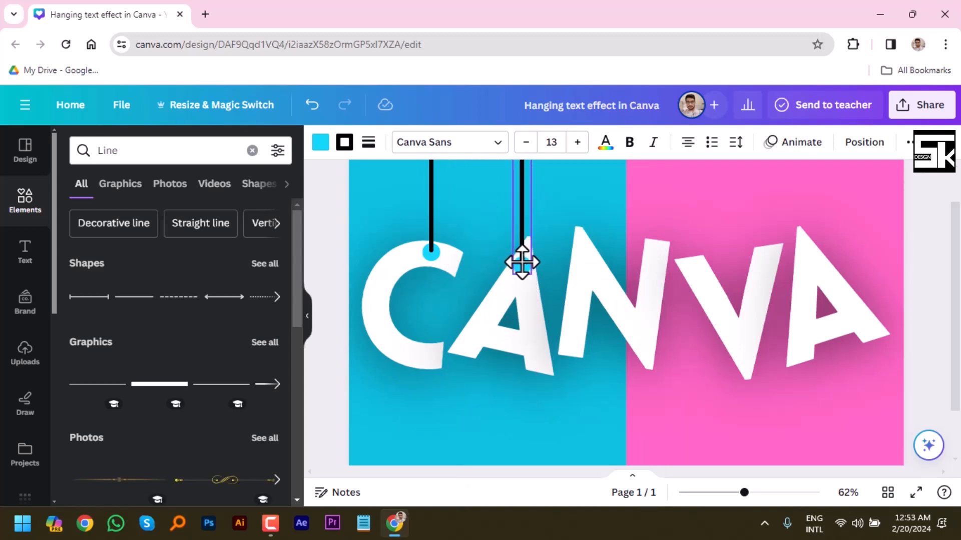
{"action": "left_click_drag", "start_coordinate": [522, 261], "coordinate": [521, 262]}
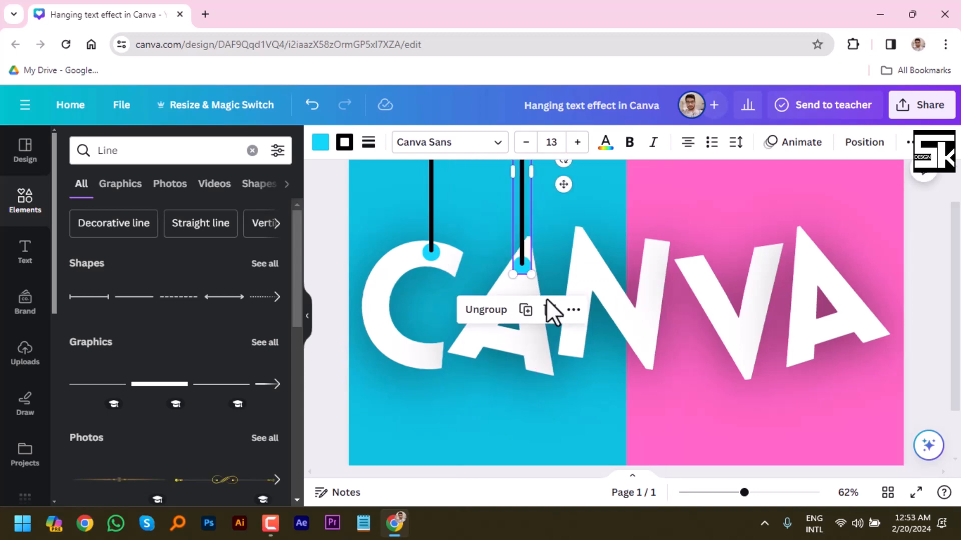
Duplicate the first A's line and circle group, place the copy on the N's upper-left corner and nudge it slightly up.
{"action": "left_click", "coordinate": [573, 312]}
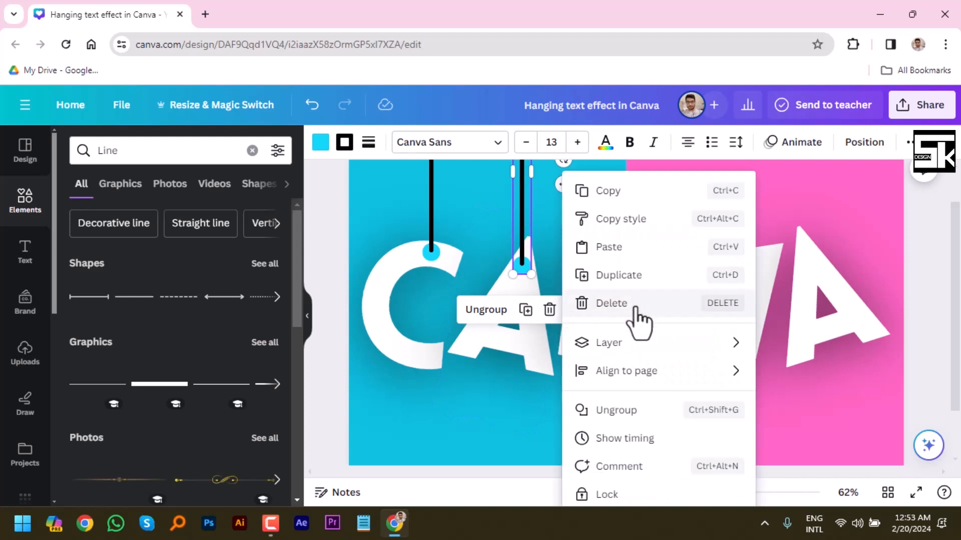
{"action": "left_click", "coordinate": [639, 281]}
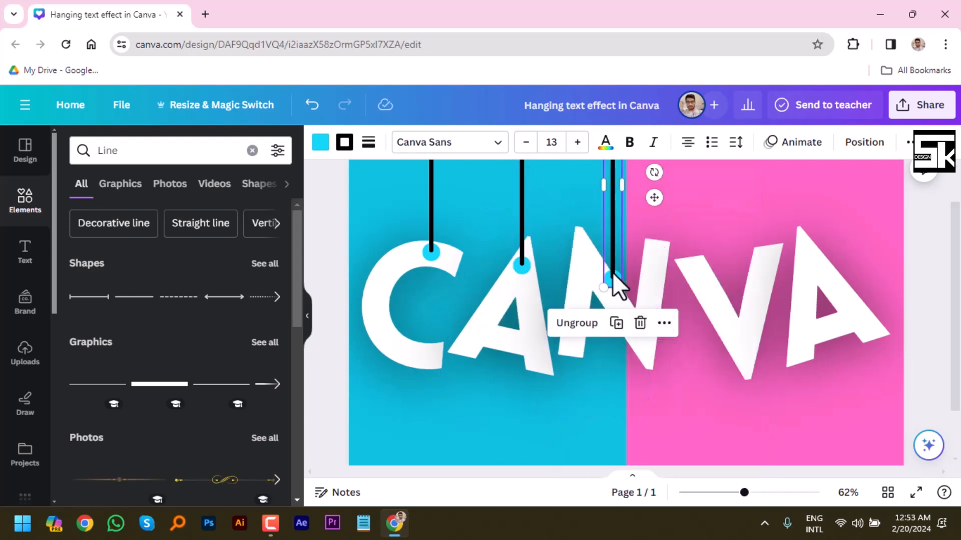
{"action": "left_click_drag", "start_coordinate": [613, 268], "coordinate": [583, 247]}
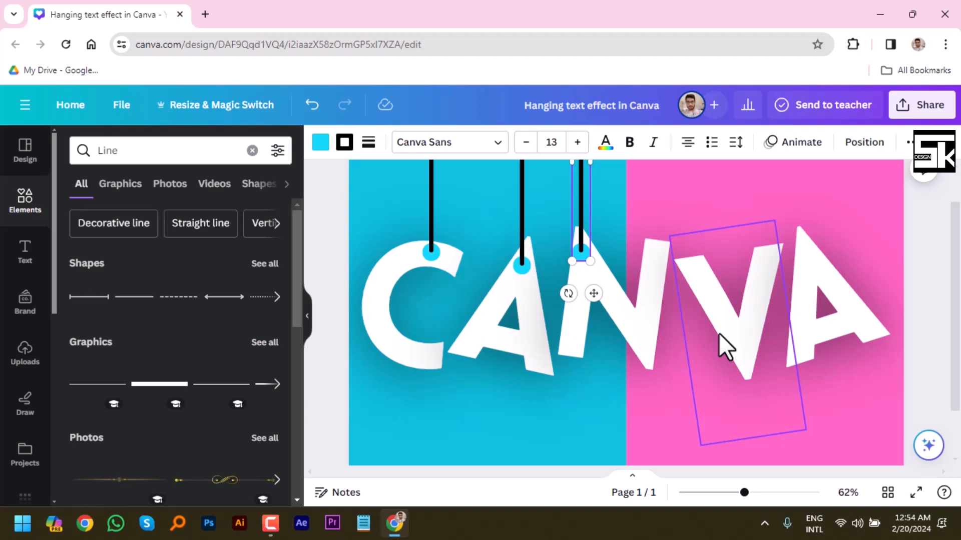
{"action": "left_click", "coordinate": [933, 243]}
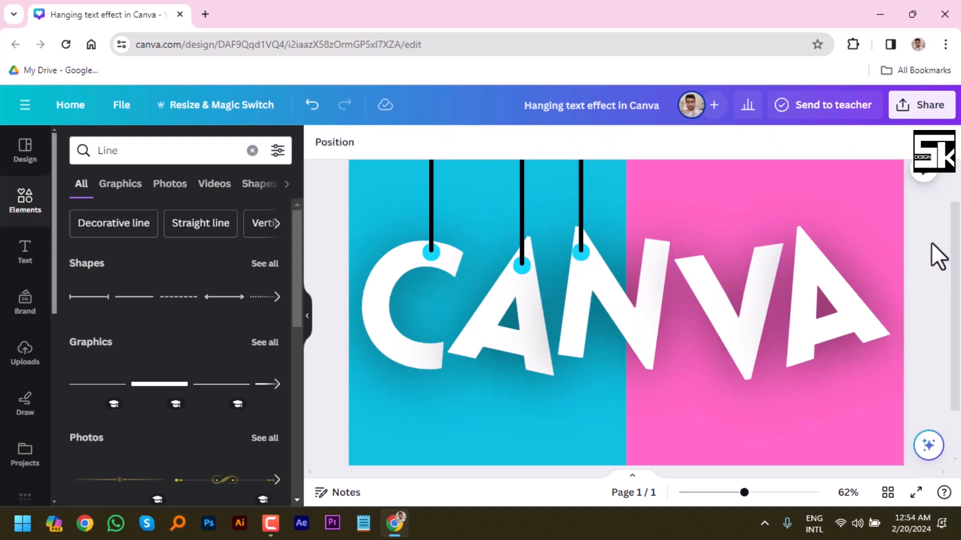
{"action": "mouse_move", "coordinate": [582, 253]}
{"action": "left_mouse_down"}
{"action": "mouse_move", "coordinate": [590, 254]}
{"action": "mouse_move", "coordinate": [583, 251]}
{"action": "left_mouse_up"}
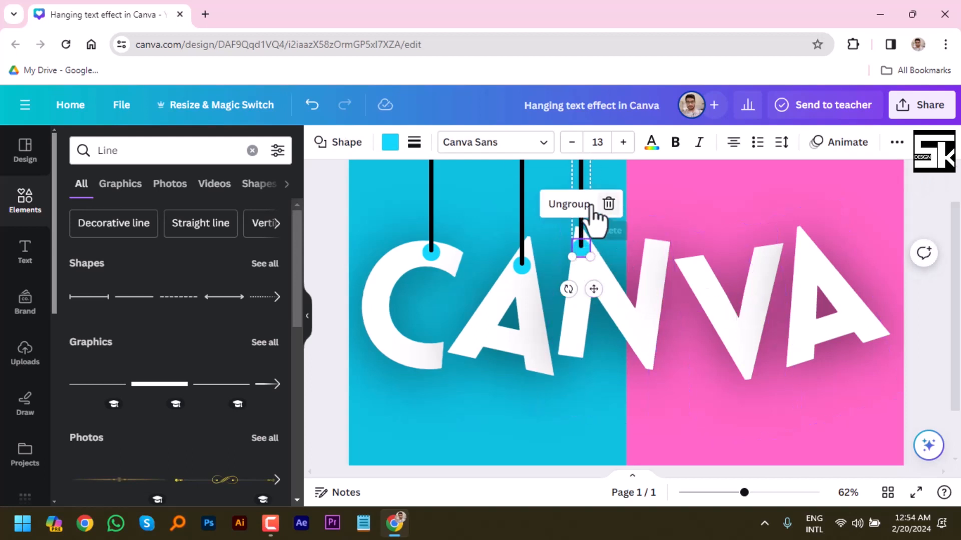
{"action": "left_click", "coordinate": [598, 358]}
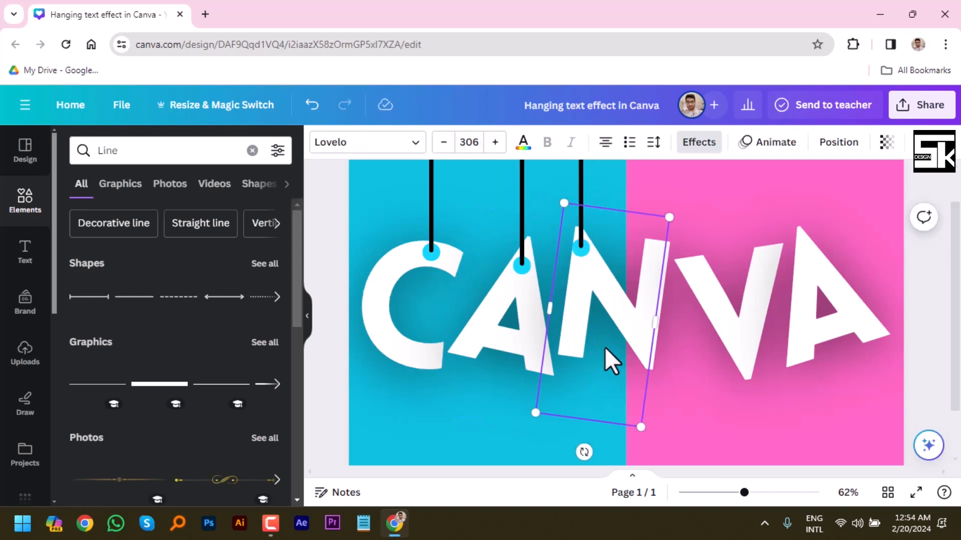
{"action": "left_click", "coordinate": [581, 180]}
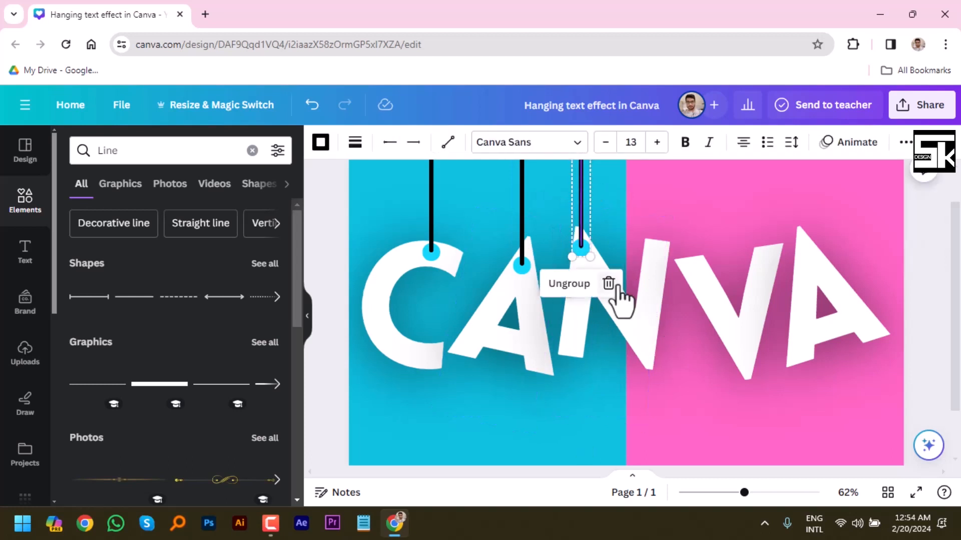
{"action": "left_click", "coordinate": [903, 289]}
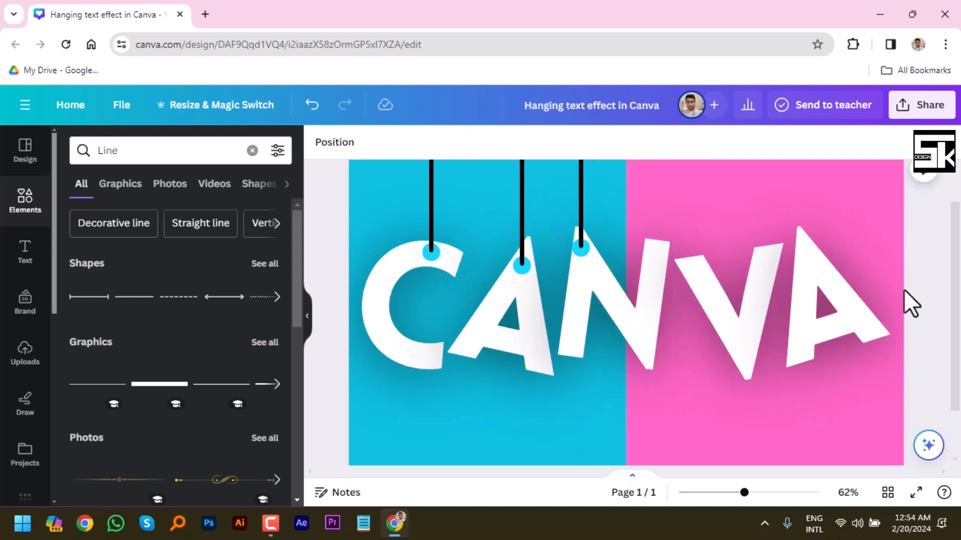
Duplicate the N's line and circle group and place the copy on the upper end of the V's left arm.
{"action": "left_click", "coordinate": [580, 238]}
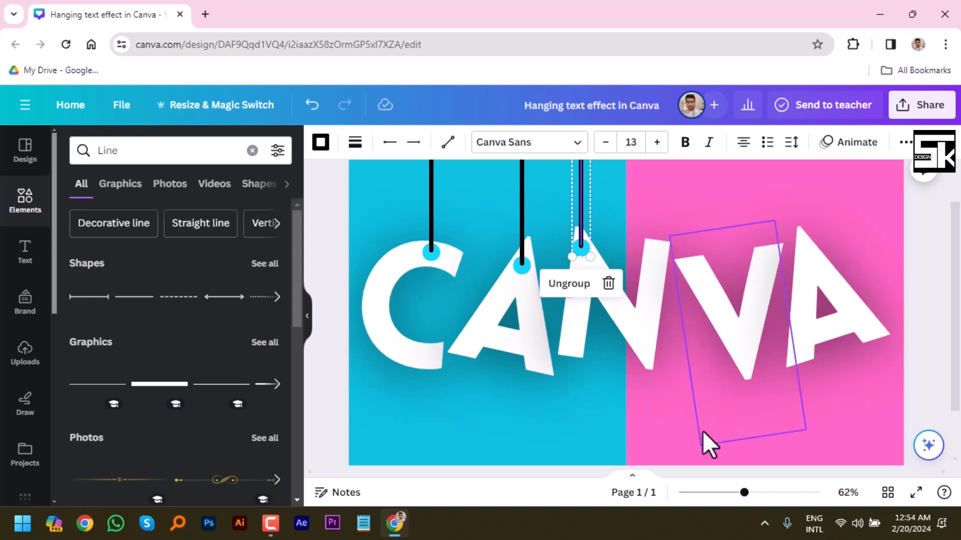
{"action": "mouse_move", "coordinate": [744, 492]}
{"action": "left_mouse_down"}
{"action": "mouse_move", "coordinate": [708, 494]}
{"action": "mouse_move", "coordinate": [744, 493]}
{"action": "left_mouse_up"}
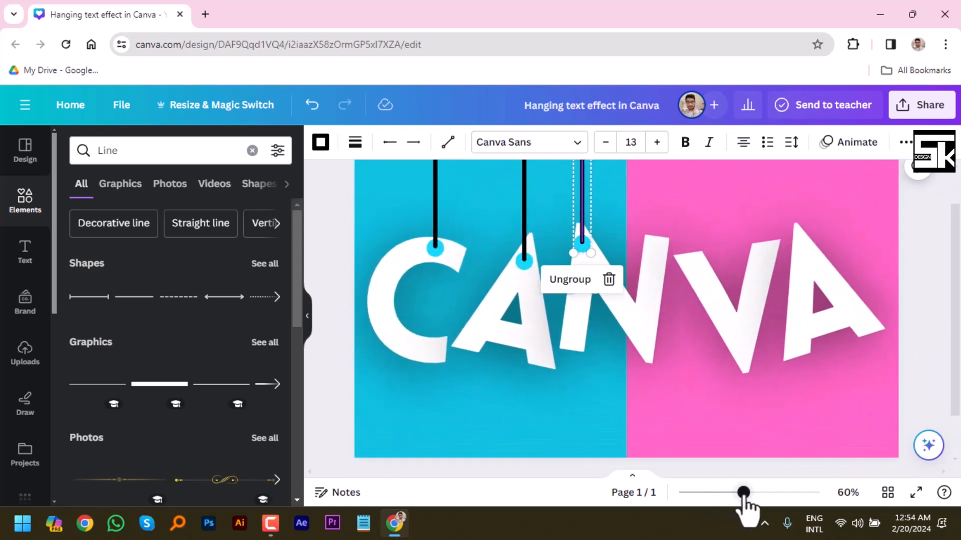
{"action": "right_click", "coordinate": [583, 237]}
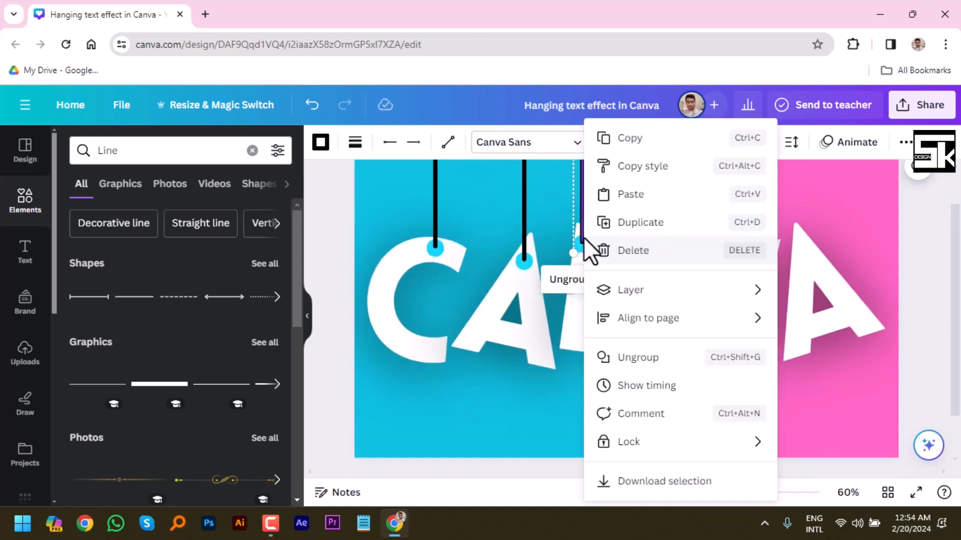
{"action": "left_click", "coordinate": [646, 223]}
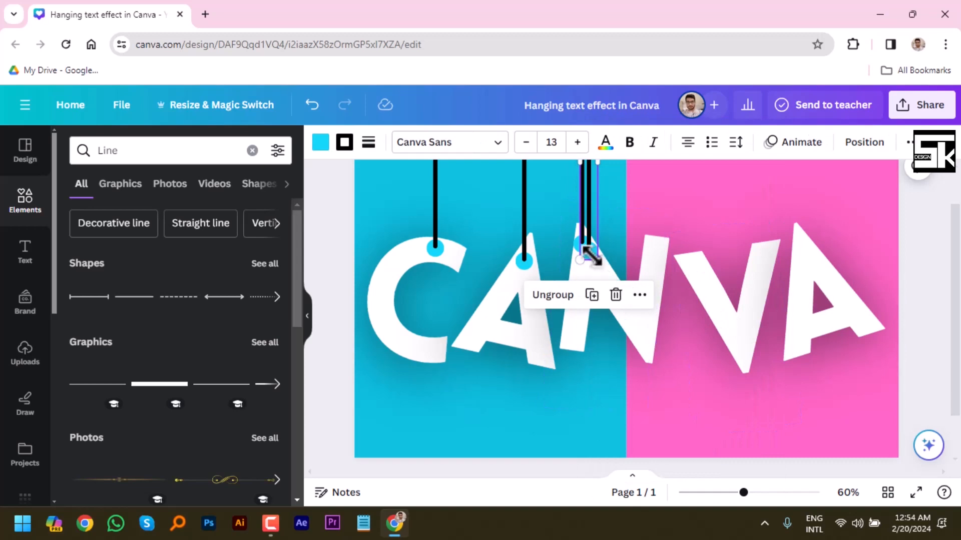
{"action": "left_click_drag", "start_coordinate": [592, 252], "coordinate": [697, 266]}
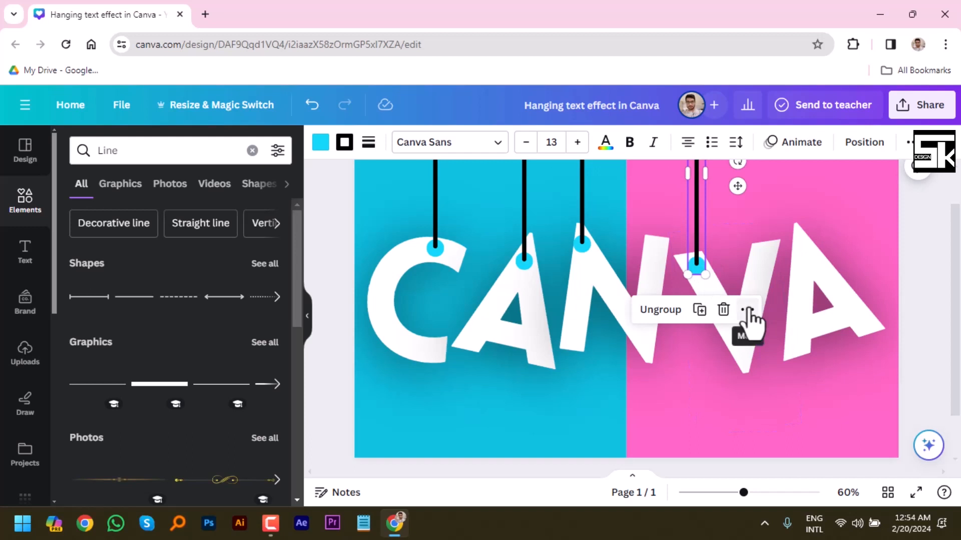
Duplicate the V's line and circle group and place the copy so its circle sits on the peak of the last A.
{"action": "left_click", "coordinate": [749, 311]}
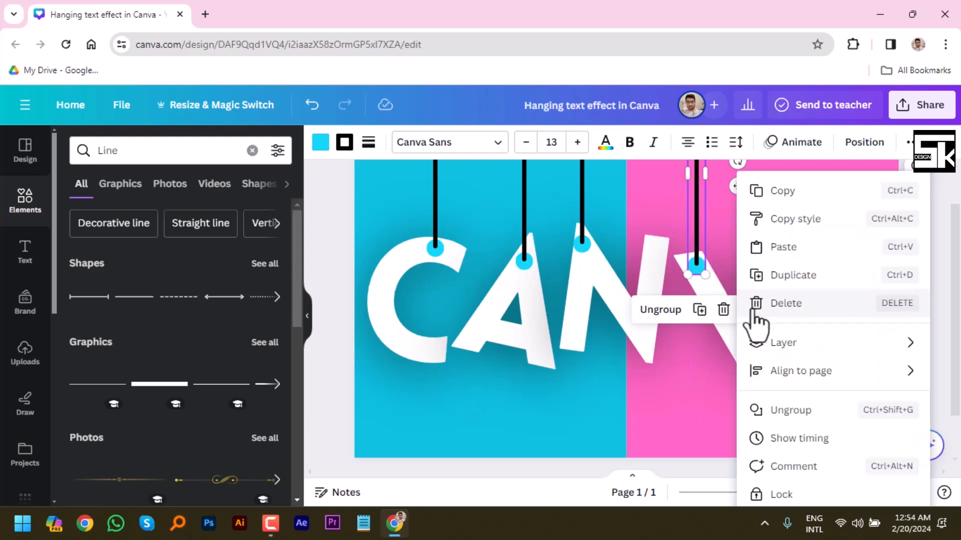
{"action": "left_click", "coordinate": [778, 275]}
{"action": "left_click", "coordinate": [819, 300]}
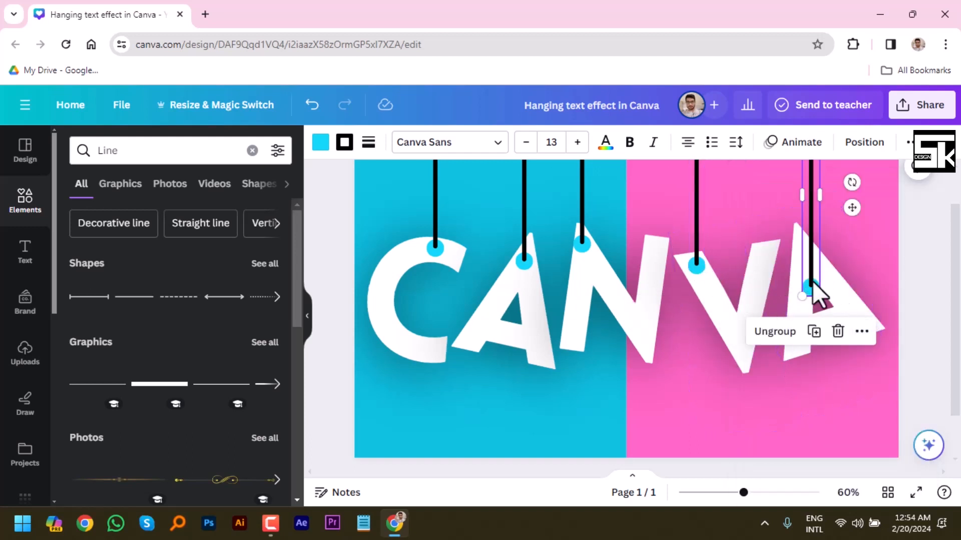
{"action": "left_click_drag", "start_coordinate": [819, 300], "coordinate": [805, 243]}
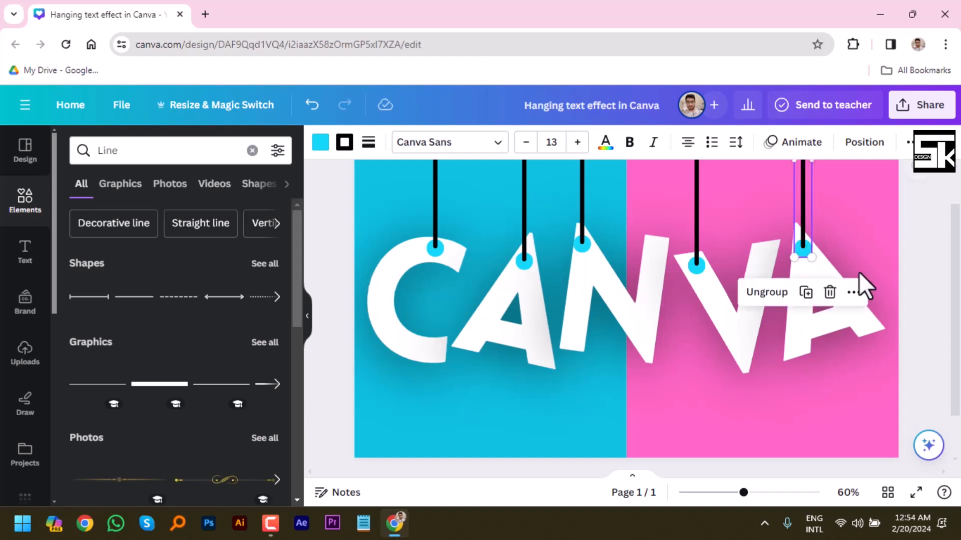
{"action": "left_click", "coordinate": [918, 261]}
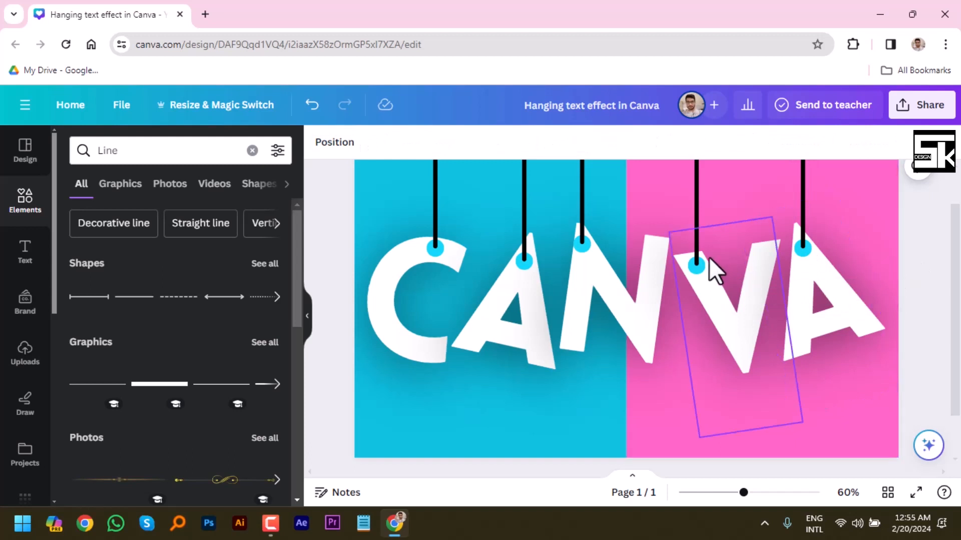
Ungroup the V's line and circle and recolor the circle with the document's pink.
{"action": "left_click", "coordinate": [695, 240]}
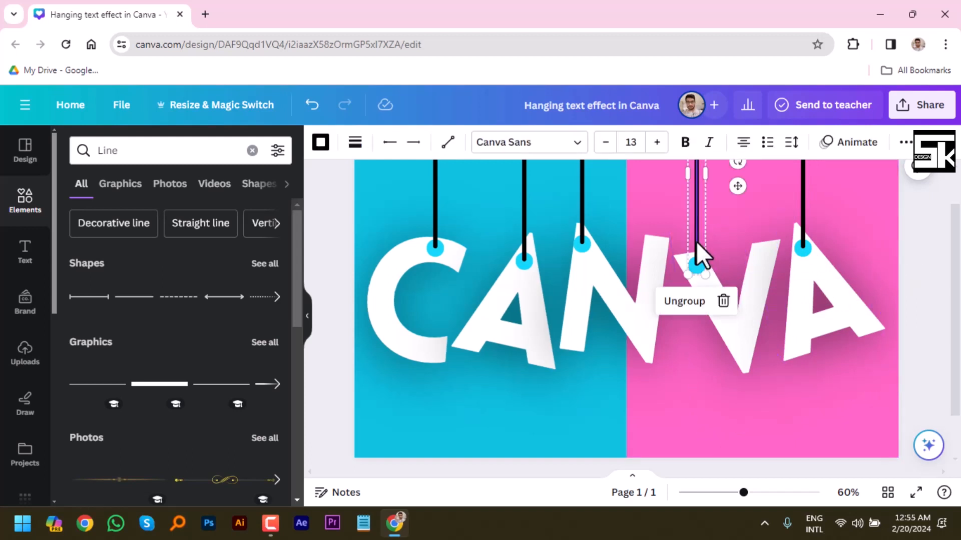
{"action": "left_click", "coordinate": [681, 303]}
{"action": "left_click", "coordinate": [909, 247]}
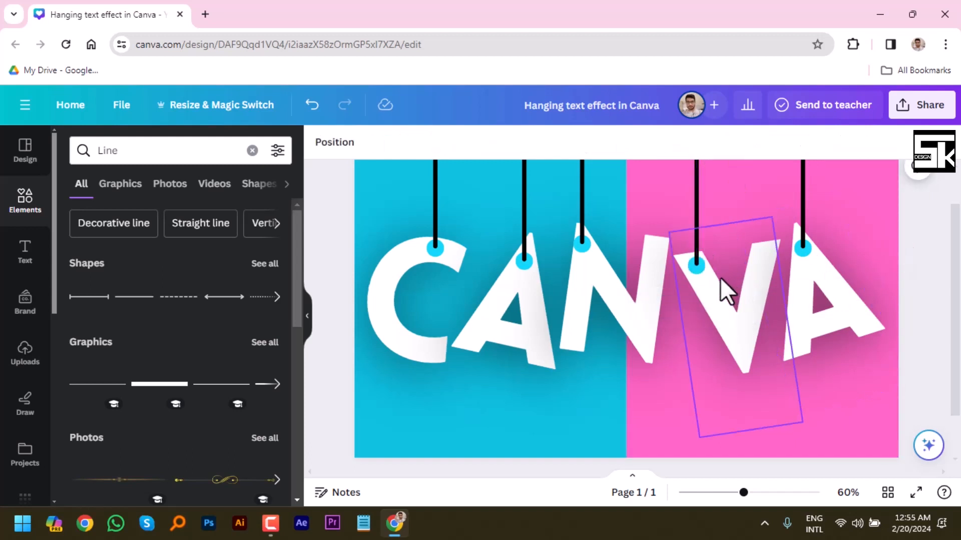
{"action": "left_click", "coordinate": [698, 266]}
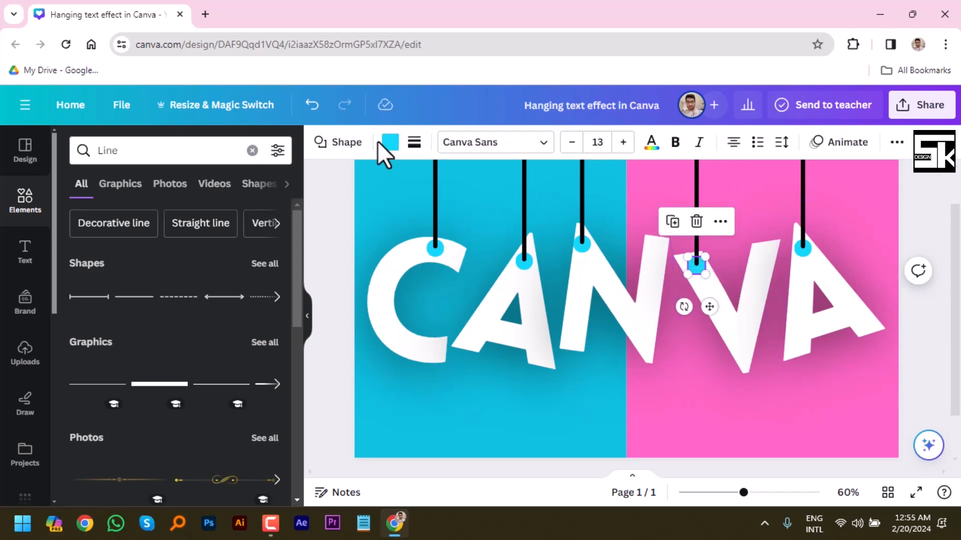
{"action": "left_click", "coordinate": [389, 146]}
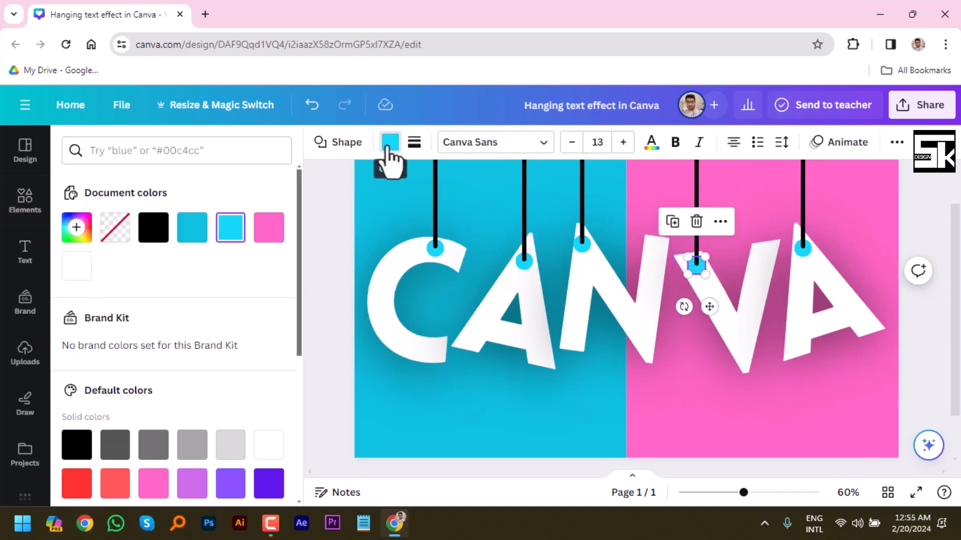
{"action": "left_click", "coordinate": [269, 228]}
{"action": "left_click", "coordinate": [924, 226]}
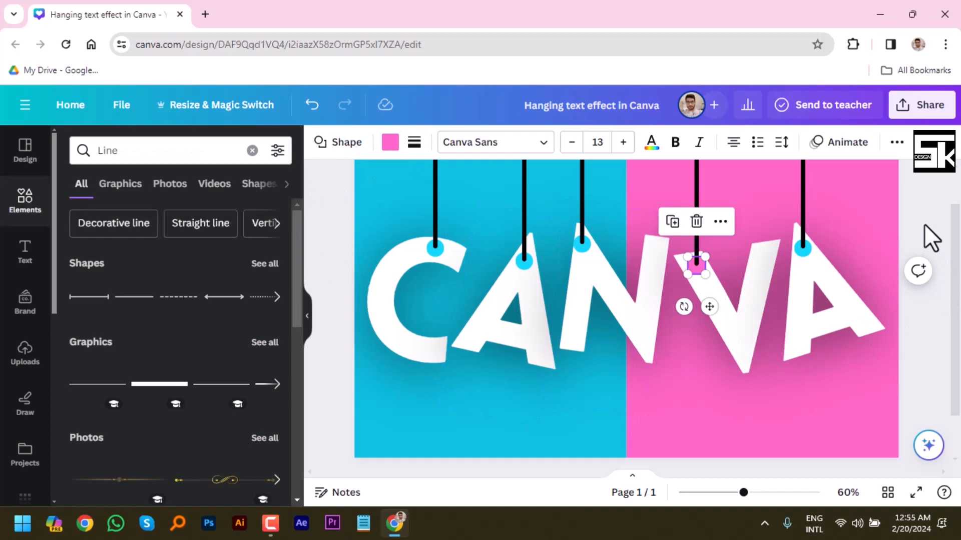
{"action": "left_click", "coordinate": [924, 226]}
Ungroup the last A's line and circle and recolor that circle with the document's pink.
{"action": "left_click", "coordinate": [801, 256]}
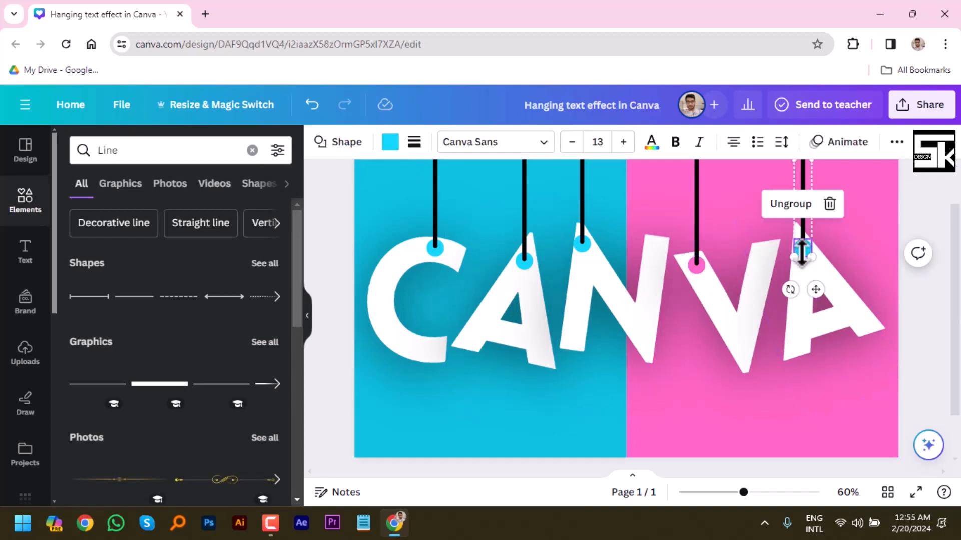
{"action": "left_click", "coordinate": [798, 214]}
{"action": "left_click", "coordinate": [921, 244]}
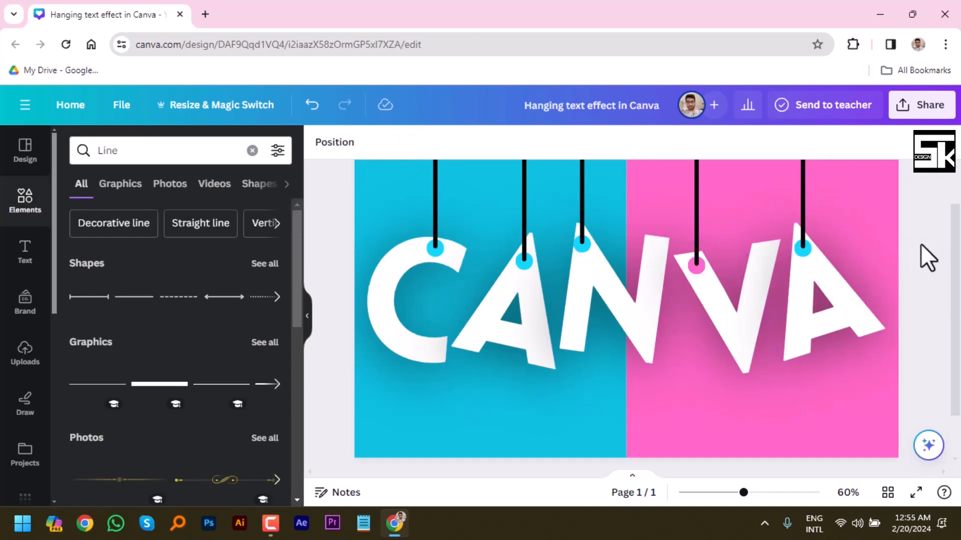
{"action": "left_click", "coordinate": [801, 250]}
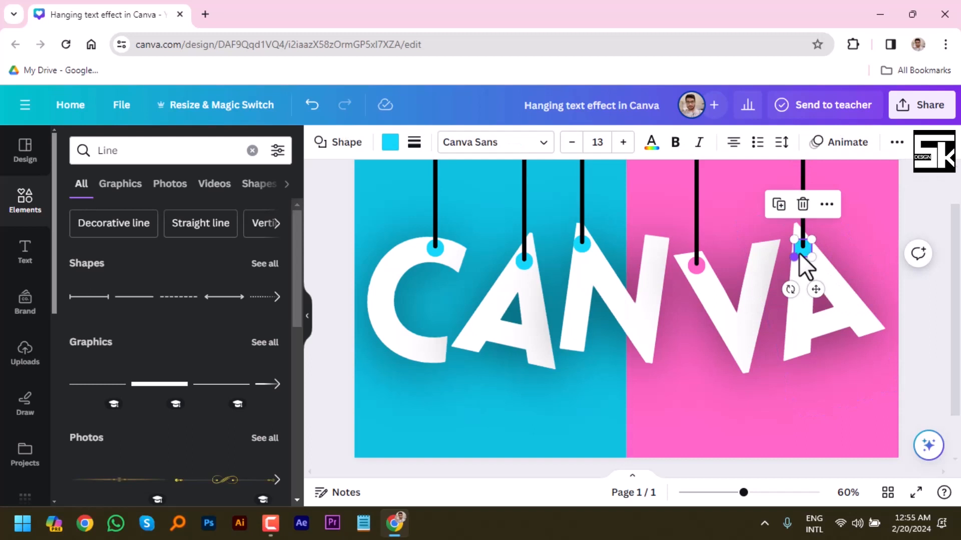
{"action": "left_click", "coordinate": [393, 146]}
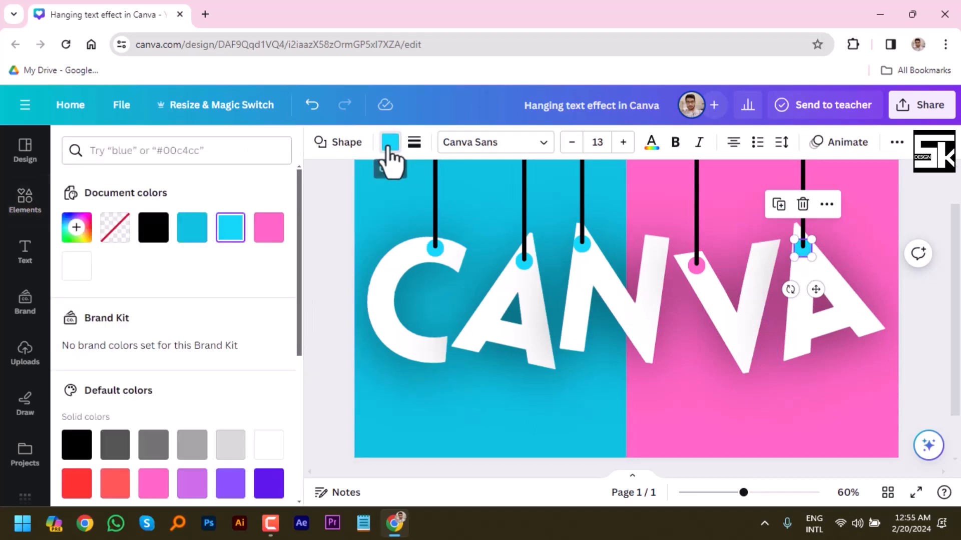
{"action": "left_click", "coordinate": [270, 230]}
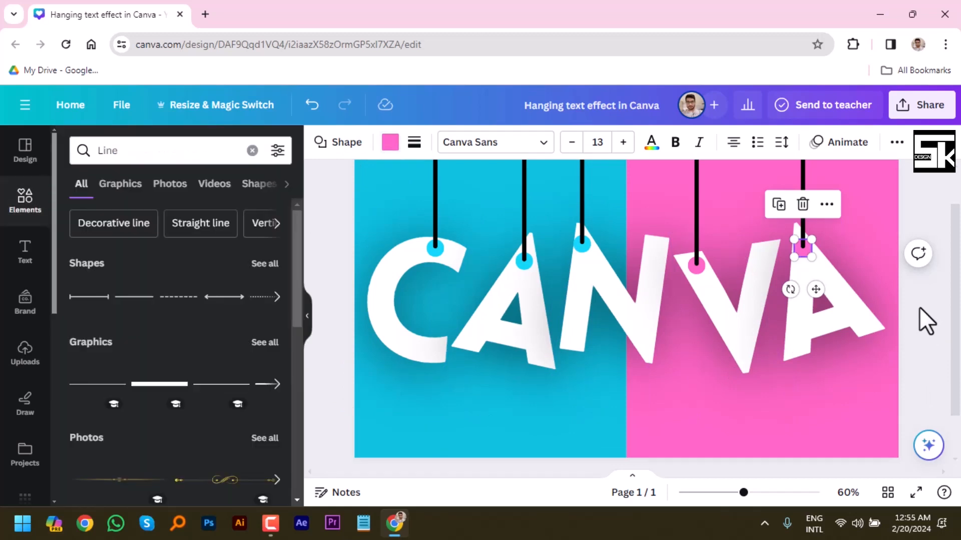
{"action": "left_click", "coordinate": [918, 306]}
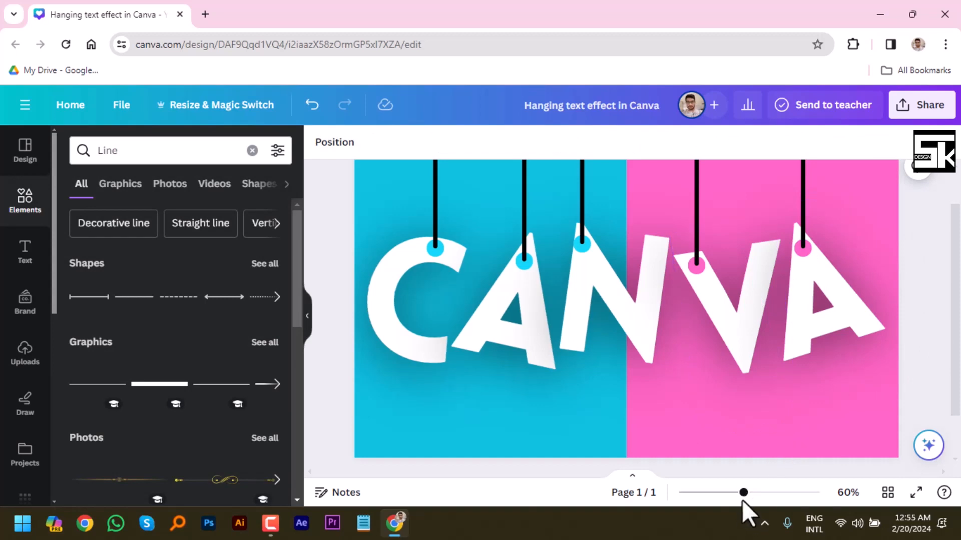
{"action": "left_click_drag", "start_coordinate": [744, 493], "coordinate": [736, 492]}
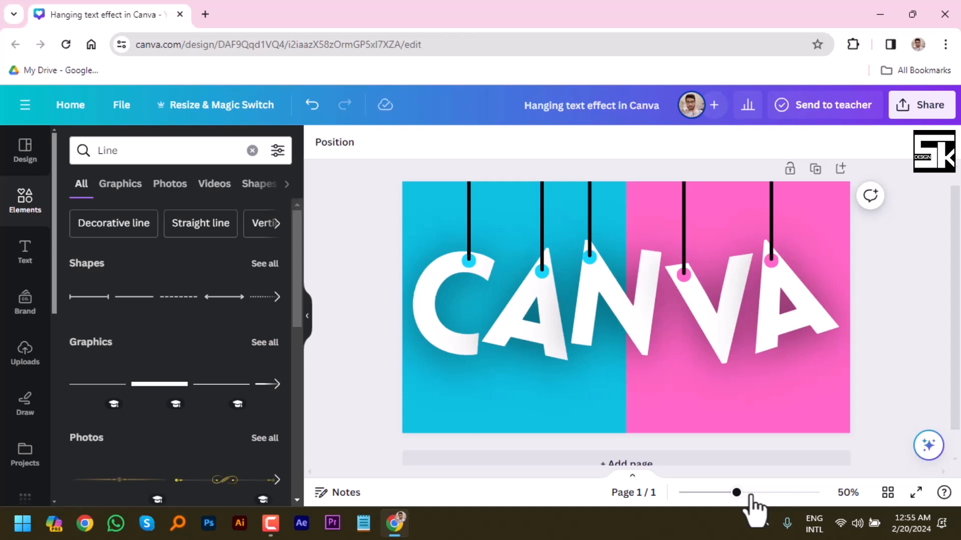
Download the design as a JPG at size 1 with the quality set to 100.
{"action": "left_click", "coordinate": [925, 111]}
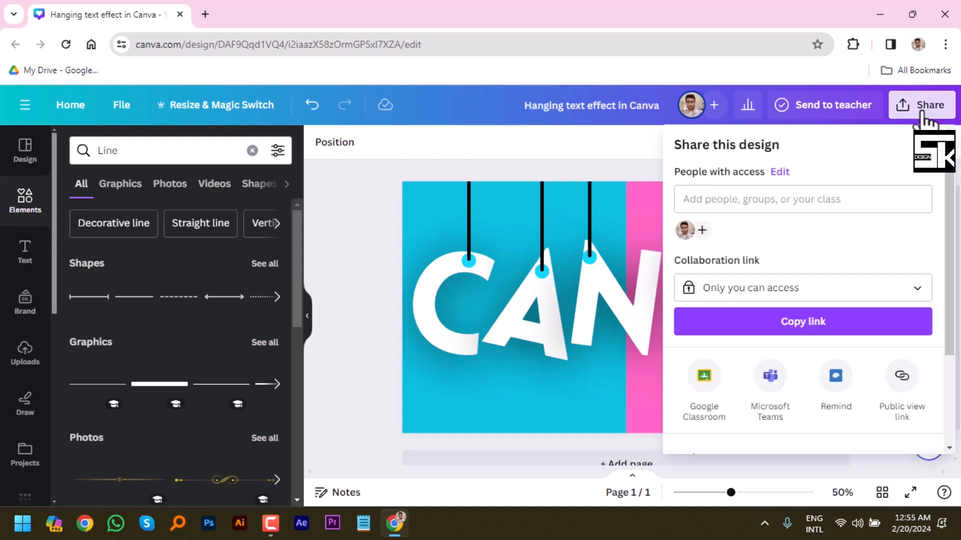
{"action": "left_click_drag", "start_coordinate": [950, 242], "coordinate": [954, 356]}
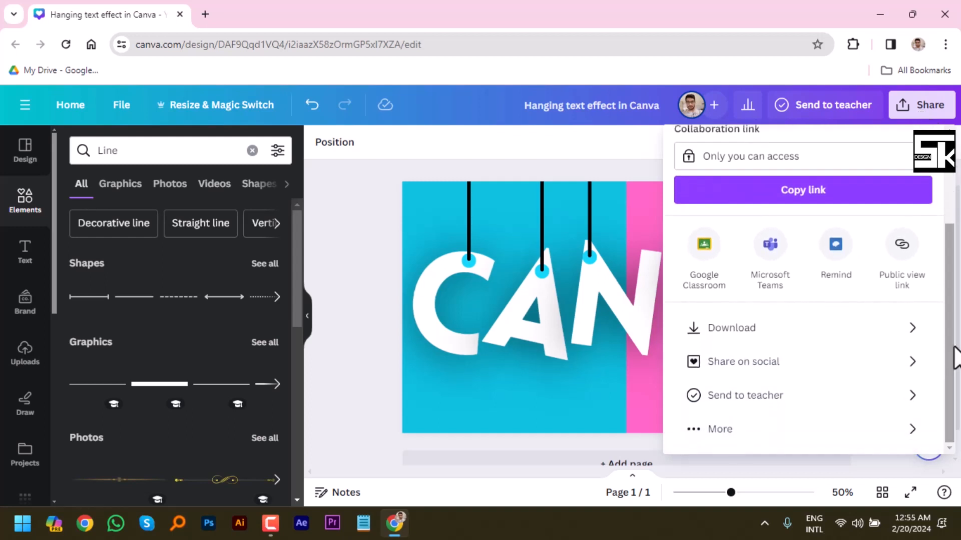
{"action": "left_click", "coordinate": [815, 337]}
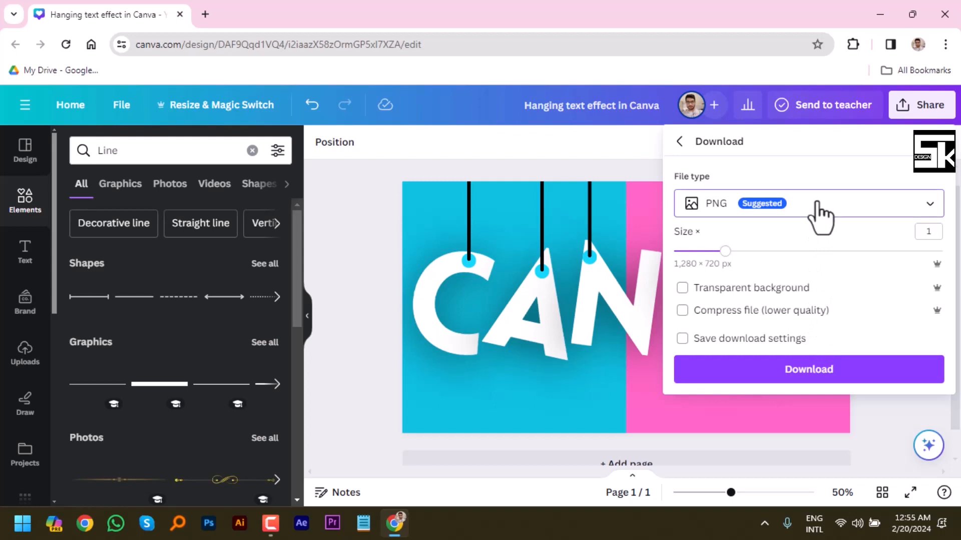
{"action": "left_click", "coordinate": [821, 213]}
{"action": "left_click", "coordinate": [810, 251]}
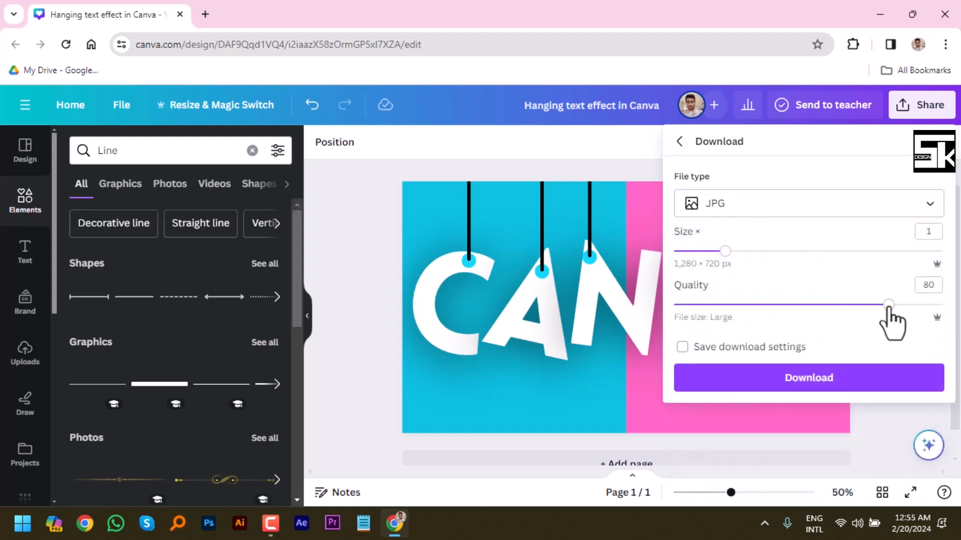
{"action": "left_click_drag", "start_coordinate": [889, 306], "coordinate": [946, 306]}
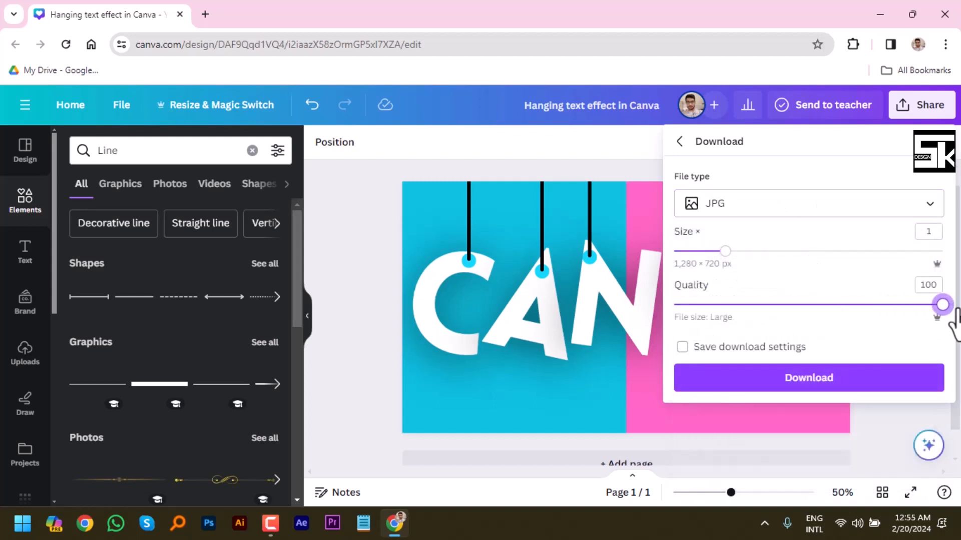
{"action": "left_click", "coordinate": [855, 391]}
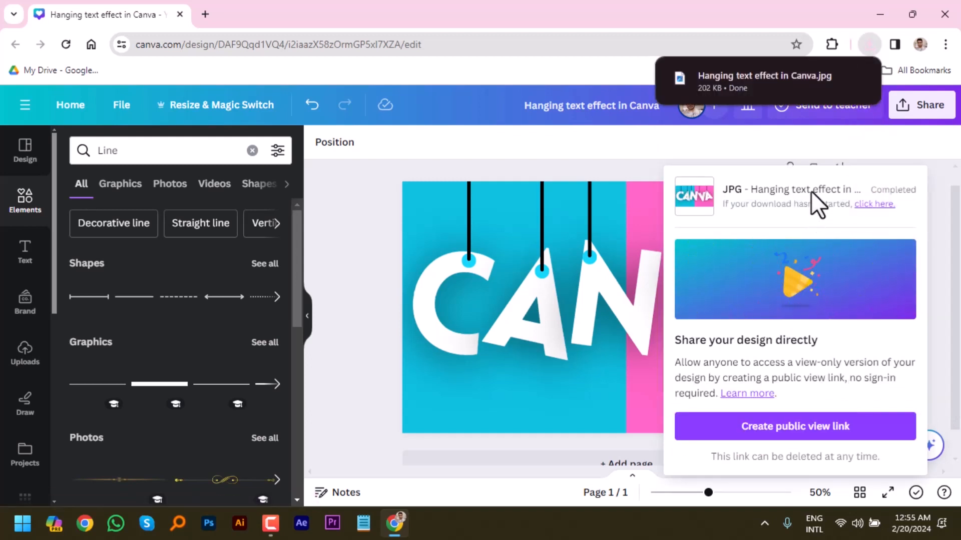
Open the downloaded file "Hanging text effect in Canva.jpg" to view the exported image.
{"action": "mouse_move", "coordinate": [783, 87]}
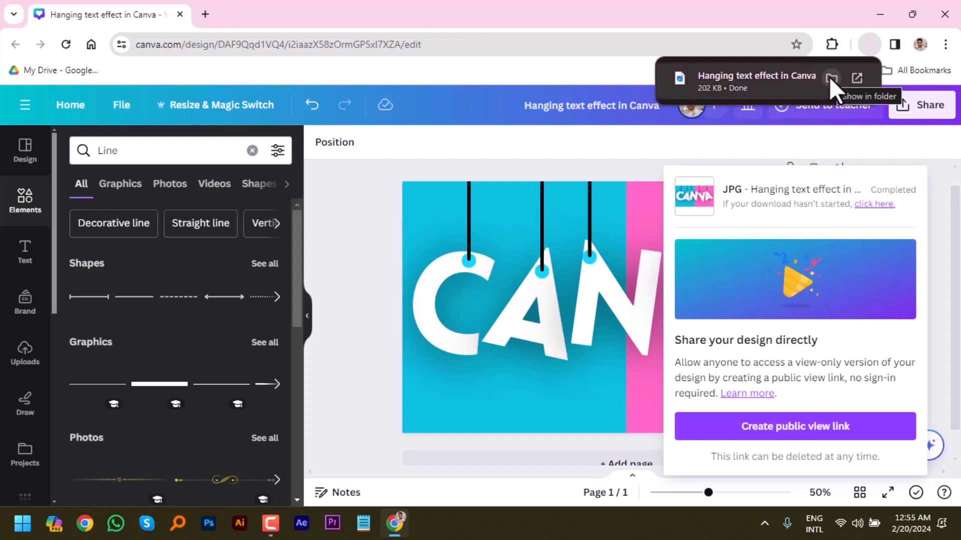
{"action": "left_click", "coordinate": [755, 76]}
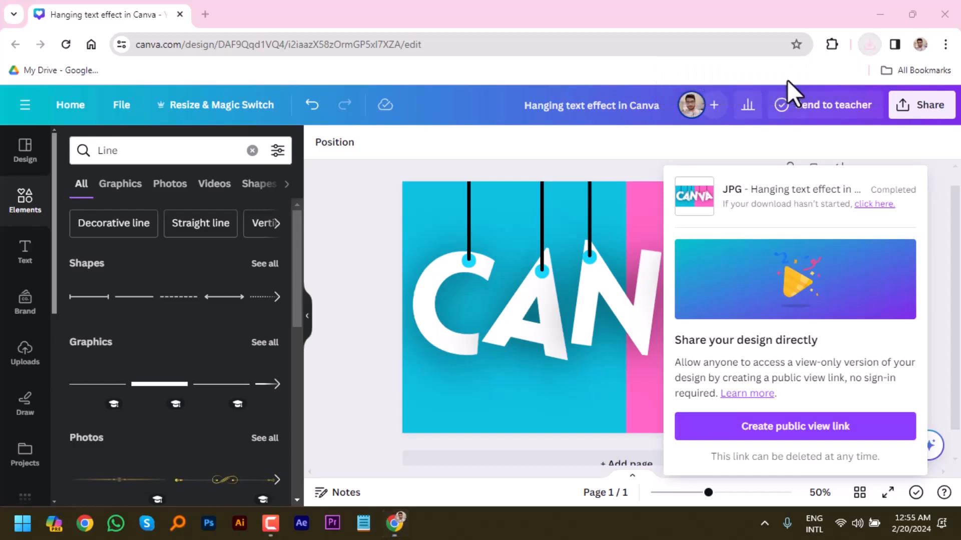